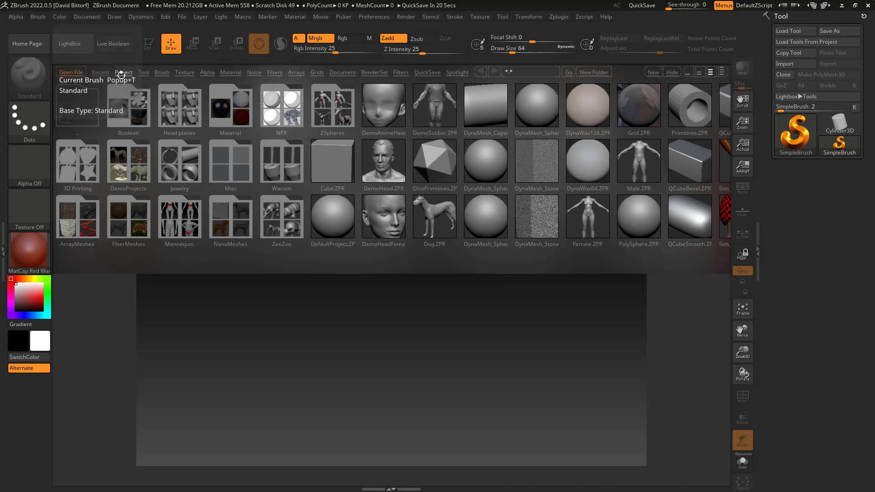
- Load the DemoHead.ZPR project from LightBox and orient the head to a straight front view
click(71, 46)
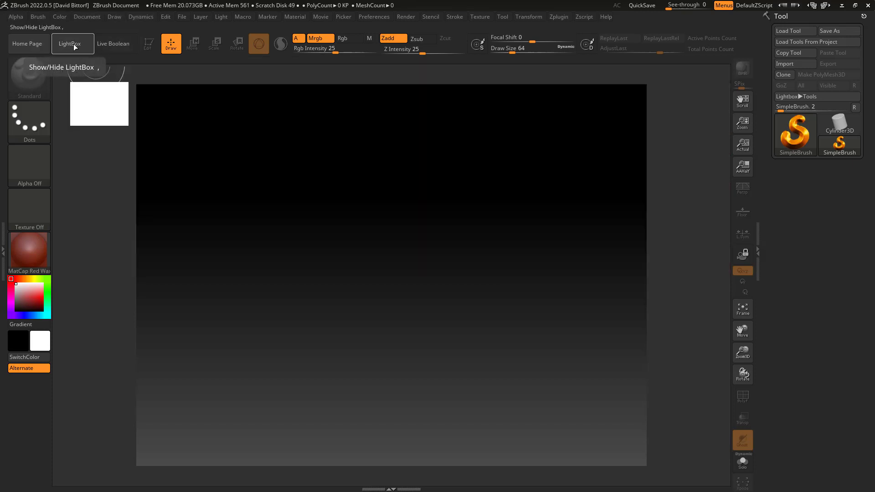
click(79, 46)
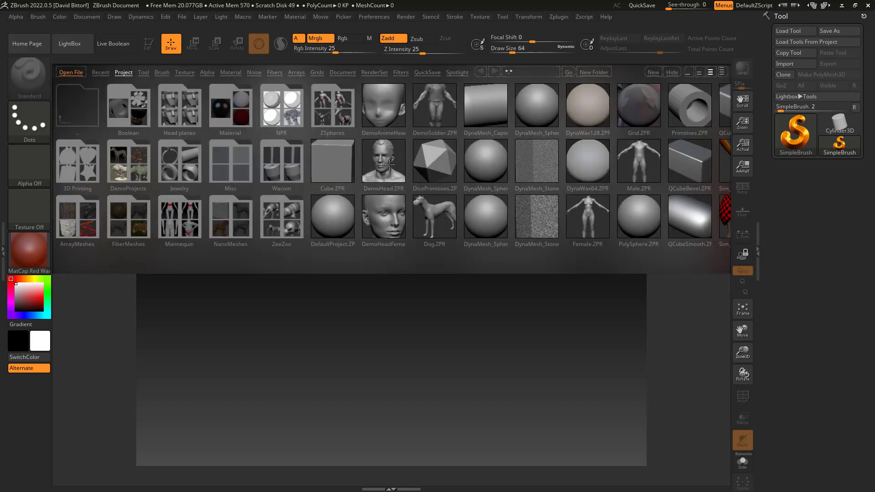
click(390, 164)
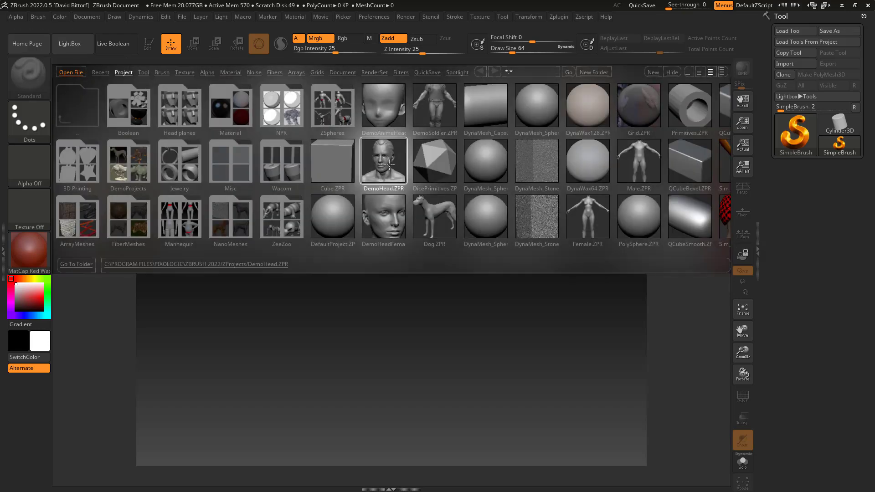
double_click(389, 164)
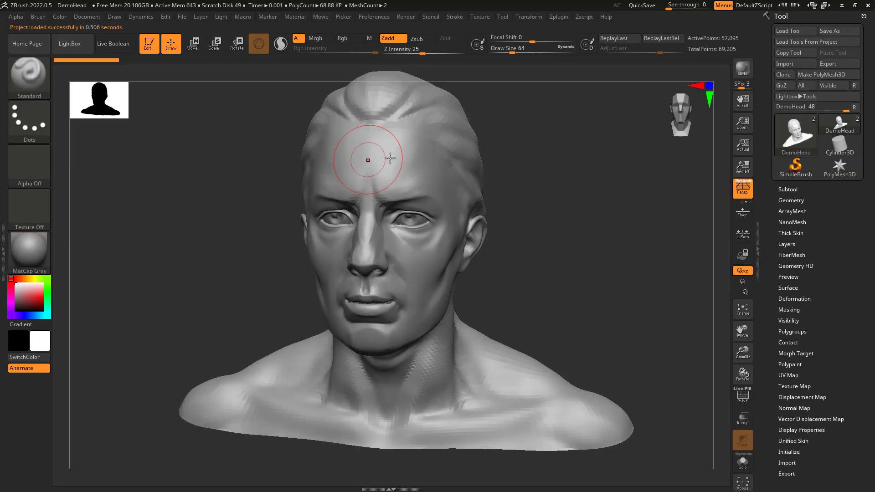
shift+drag(528, 245, 583, 295)
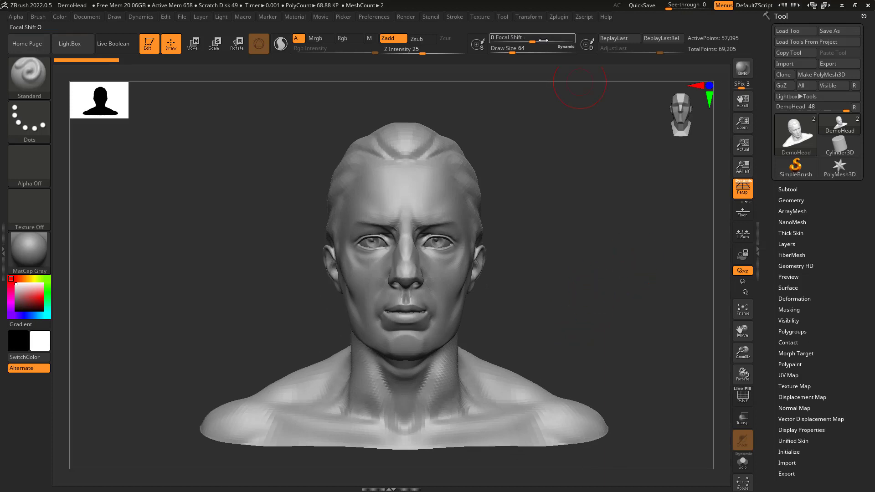
- Open the left tray, collapse its Brush palette and dock the Texture palette there
click(480, 17)
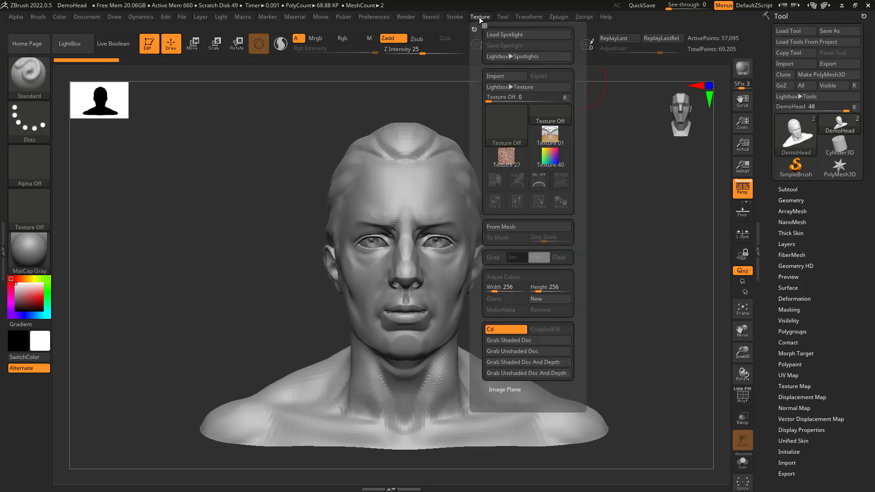
click(3, 249)
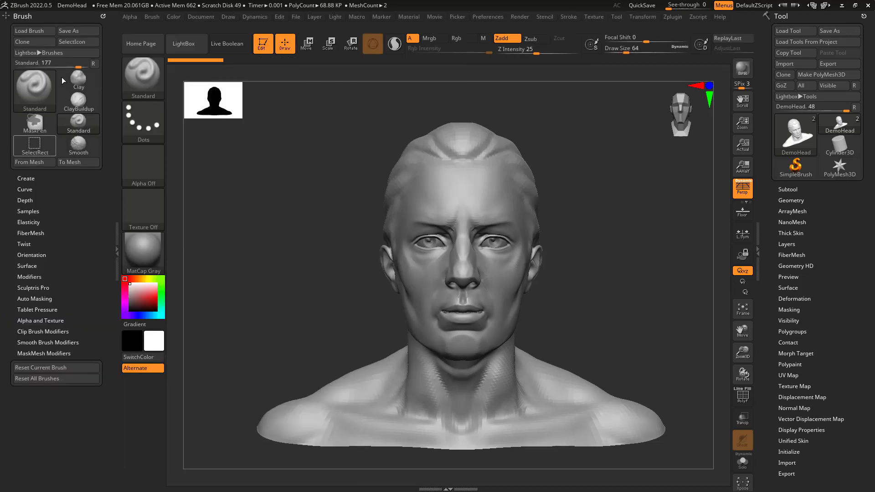
click(23, 16)
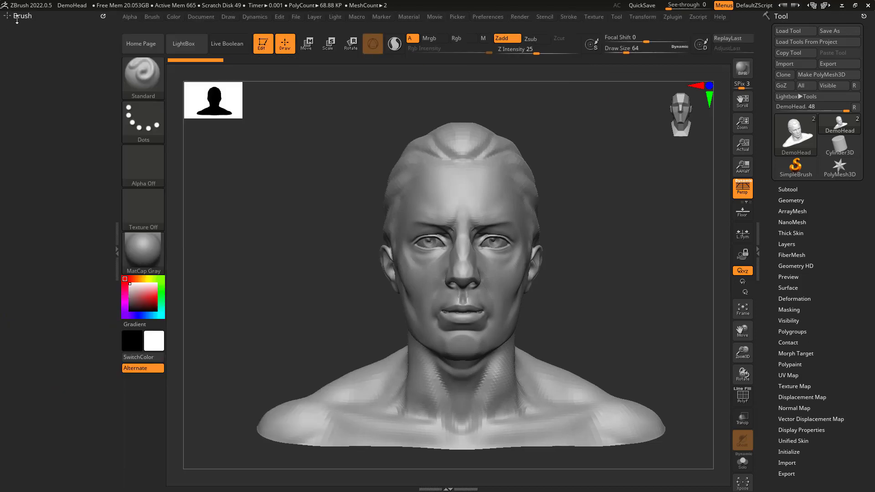
click(595, 17)
drag(587, 24, 14, 95)
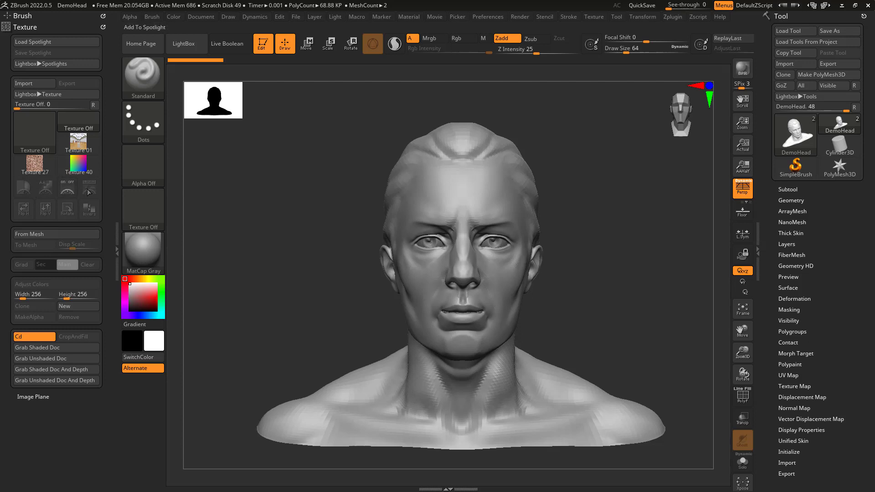
- Import the Front image from the ZbrushDEMO folder as a texture and add it to Spotlight
click(34, 131)
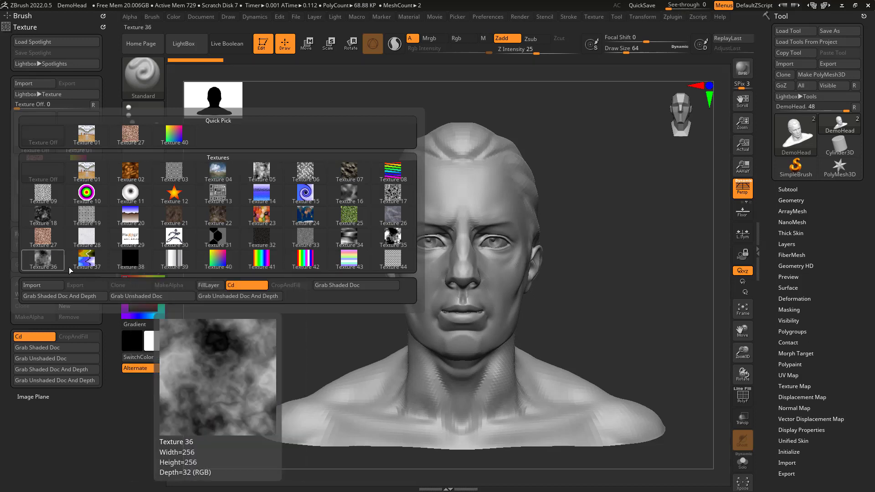
click(42, 284)
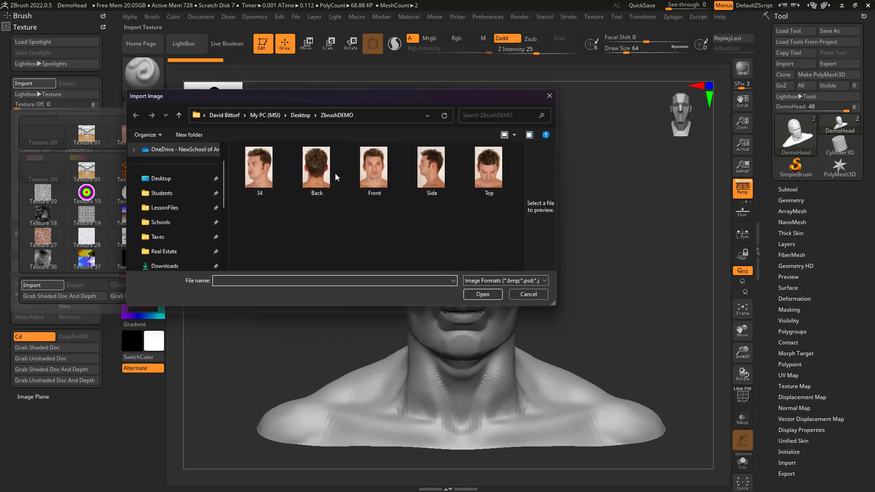
click(368, 173)
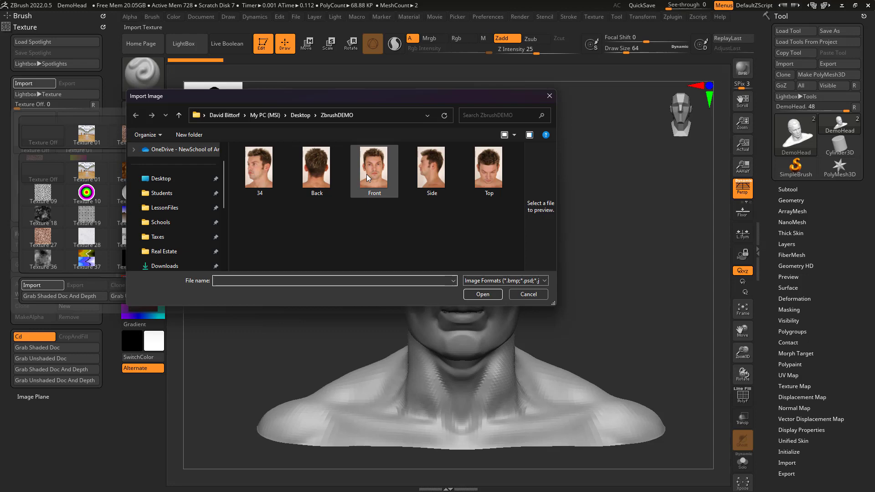
click(483, 295)
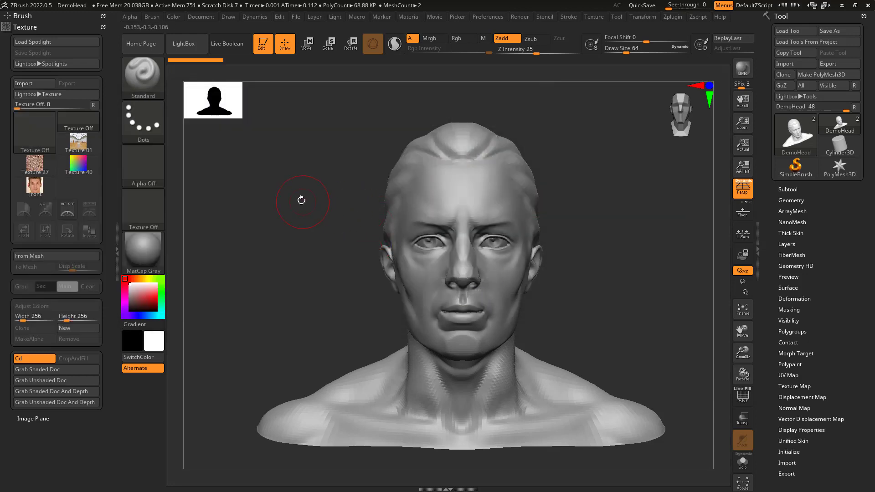
click(39, 189)
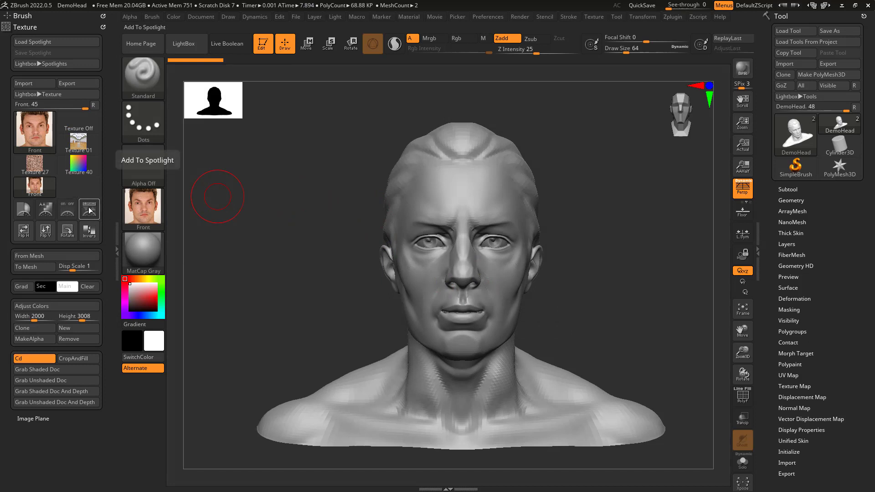
click(89, 210)
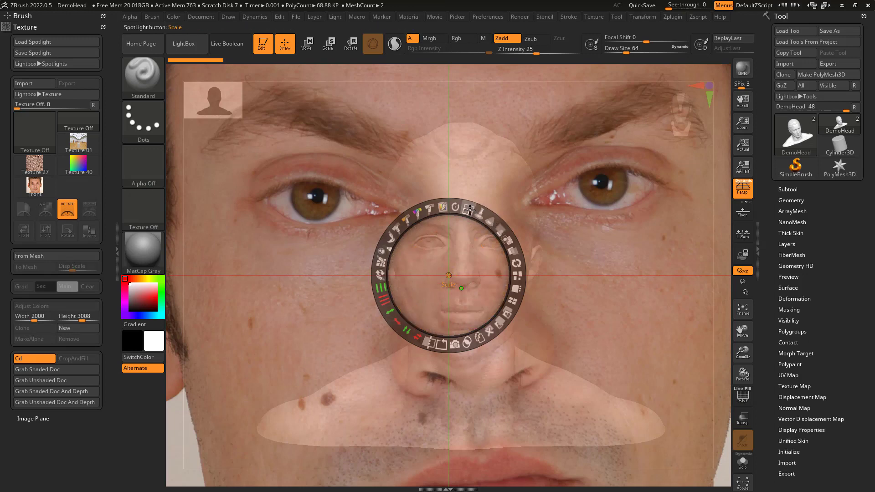
- Scale the Spotlight front photo to roughly the head's size and centre it over the face
drag(469, 210, 398, 238)
drag(480, 249, 461, 251)
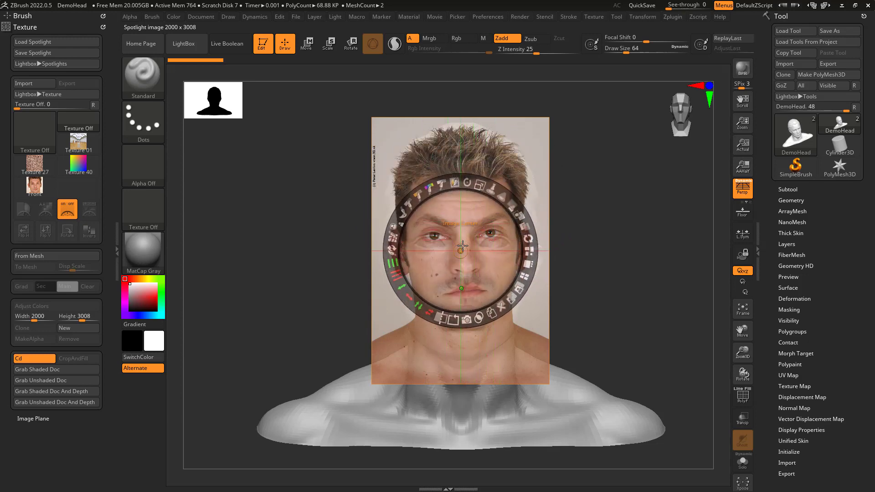
mouse_move(481, 186)
mouse_down()
mouse_move(500, 190)
mouse_move(482, 191)
mouse_move(489, 197)
mouse_up()
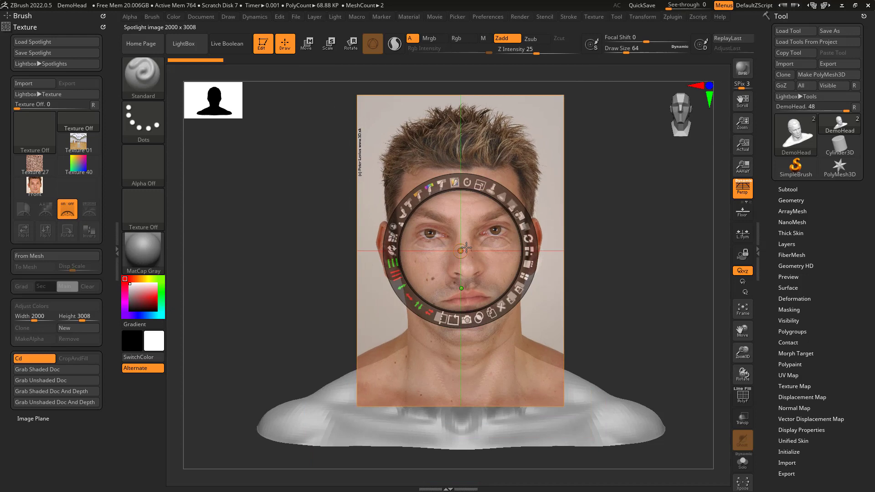
- Scale the front photo from a repositioned Spotlight dial and place the photo beside the head
drag(461, 252, 364, 400)
drag(376, 341, 456, 402)
mouse_move(479, 345)
mouse_down()
mouse_move(520, 348)
mouse_move(470, 351)
mouse_move(487, 352)
mouse_move(467, 343)
mouse_up()
drag(464, 378, 361, 365)
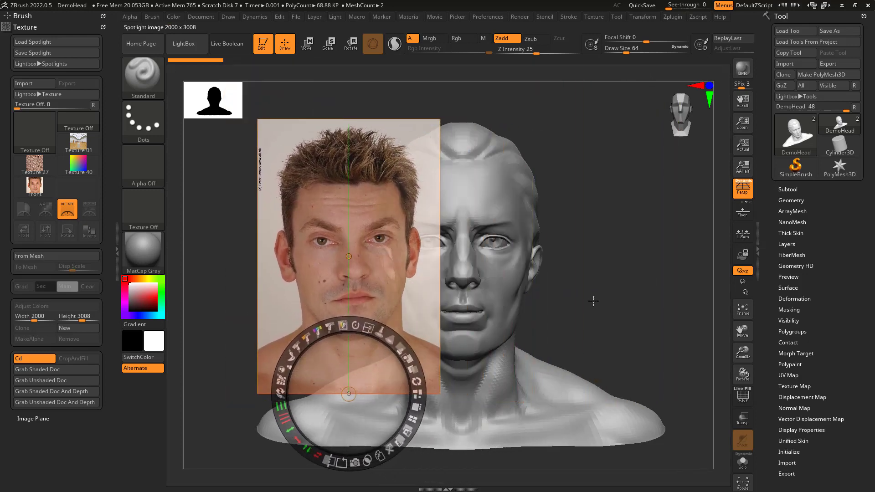
- Reposition the Spotlight dial in empty canvas, then slightly enlarge the front photo and shift it farther from the head
click(593, 301)
click(611, 161)
click(658, 320)
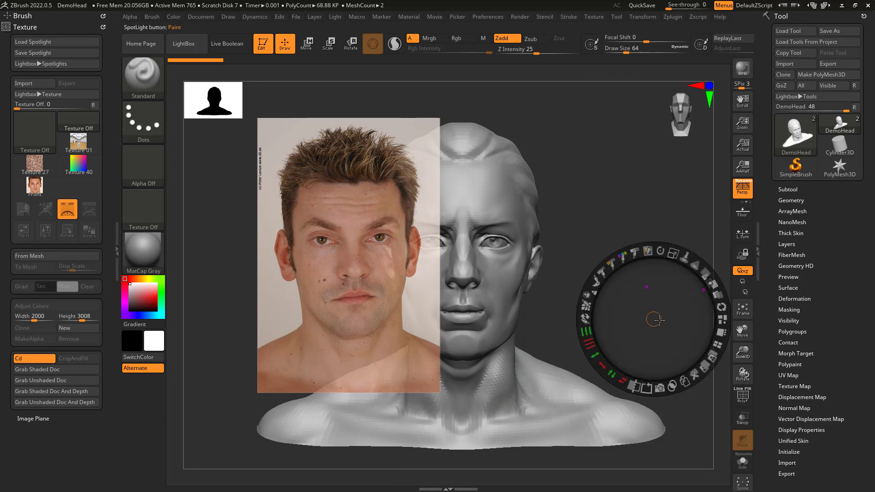
click(599, 166)
mouse_move(630, 105)
mouse_down()
mouse_move(608, 108)
mouse_move(626, 115)
mouse_move(617, 112)
mouse_up()
mouse_move(378, 252)
mouse_down()
mouse_move(393, 260)
mouse_move(523, 247)
mouse_move(458, 266)
mouse_move(468, 266)
mouse_move(460, 254)
mouse_move(338, 254)
mouse_up()
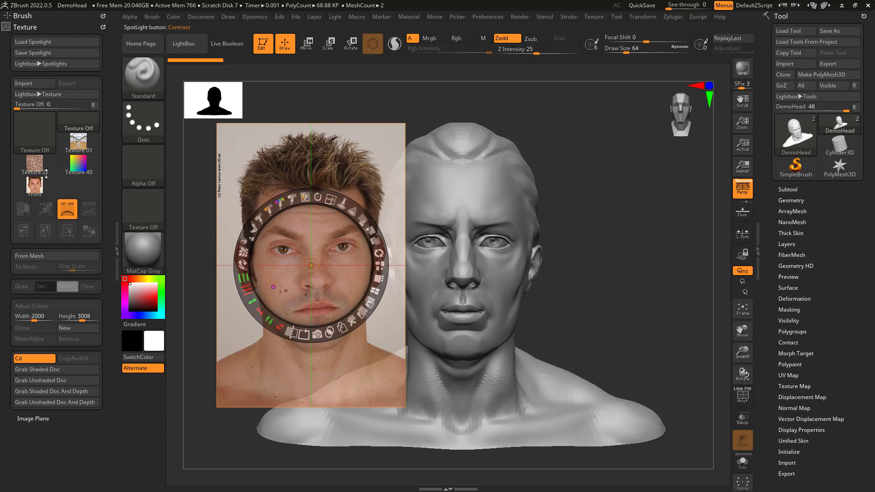
- Import the 34, Back, Side and Top images together as additional Spotlight references
click(35, 133)
click(44, 286)
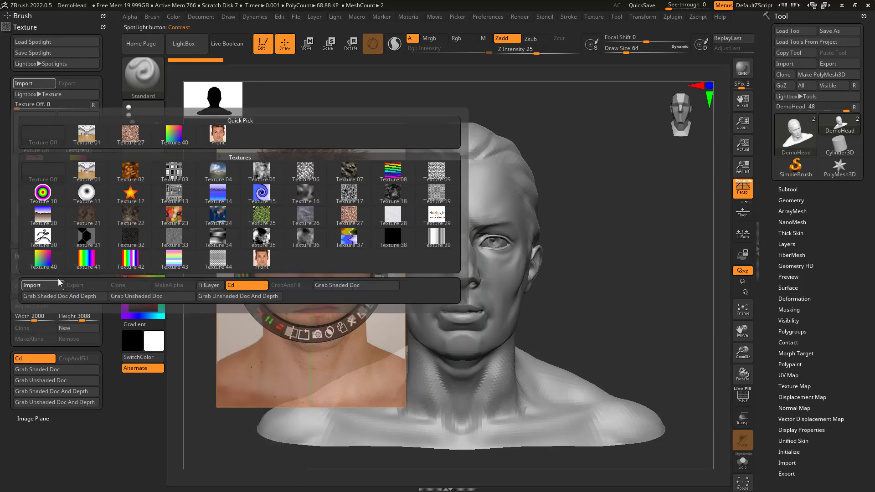
click(255, 171)
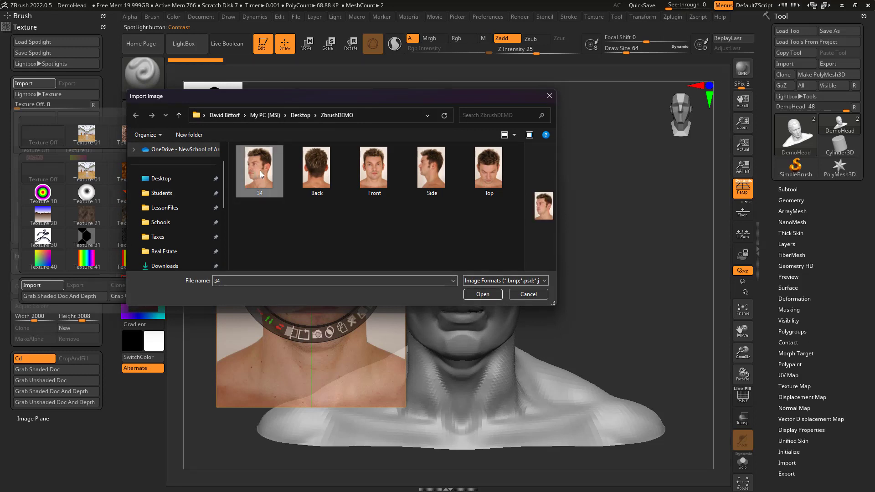
ctrl+click(314, 171)
ctrl+click(430, 167)
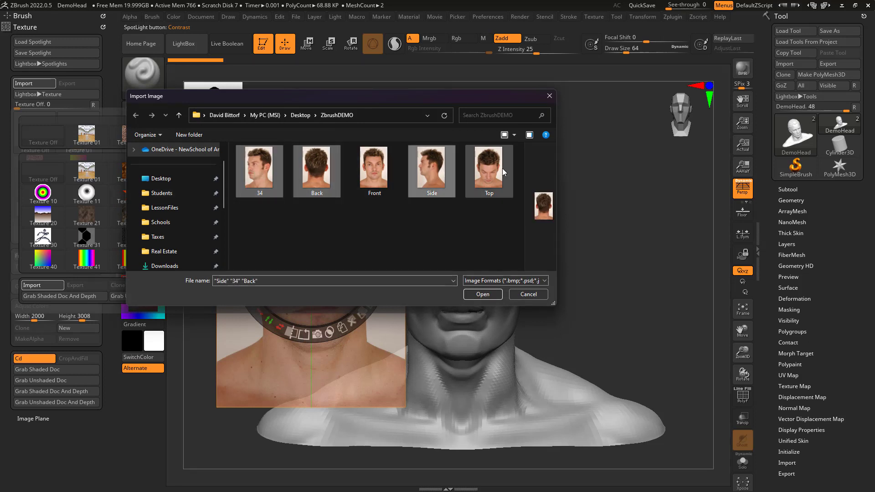
ctrl+click(488, 168)
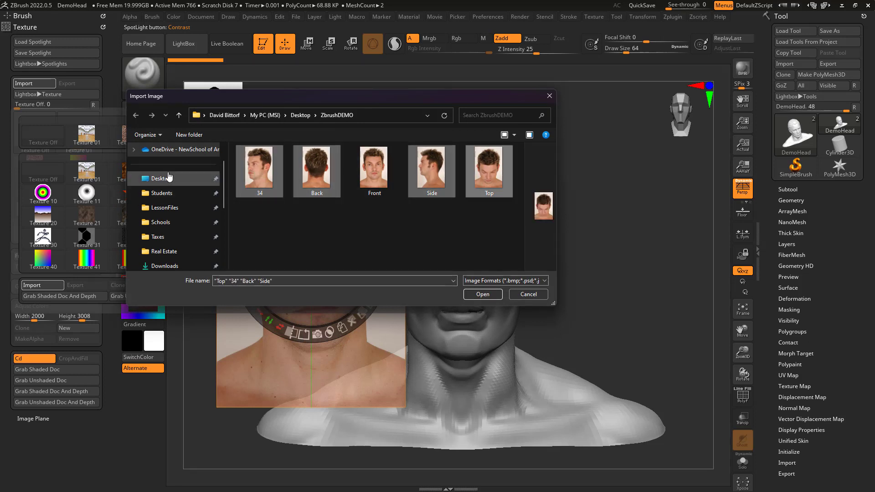
click(477, 294)
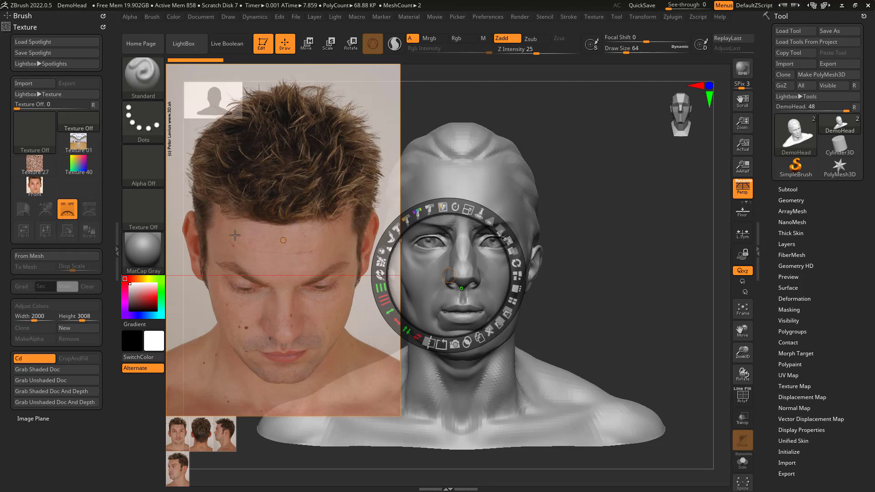
- Arrange all five reference photos in one column with Spotlight's Tile Unified and deselect them
click(516, 302)
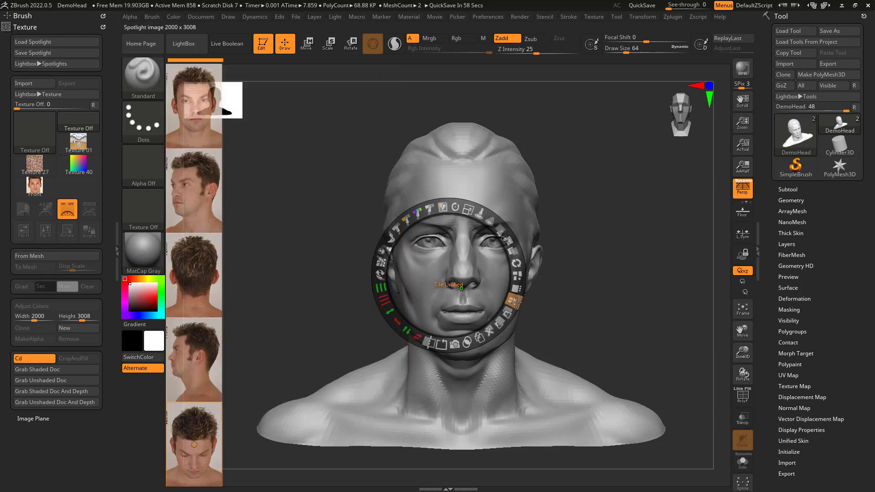
click(236, 103)
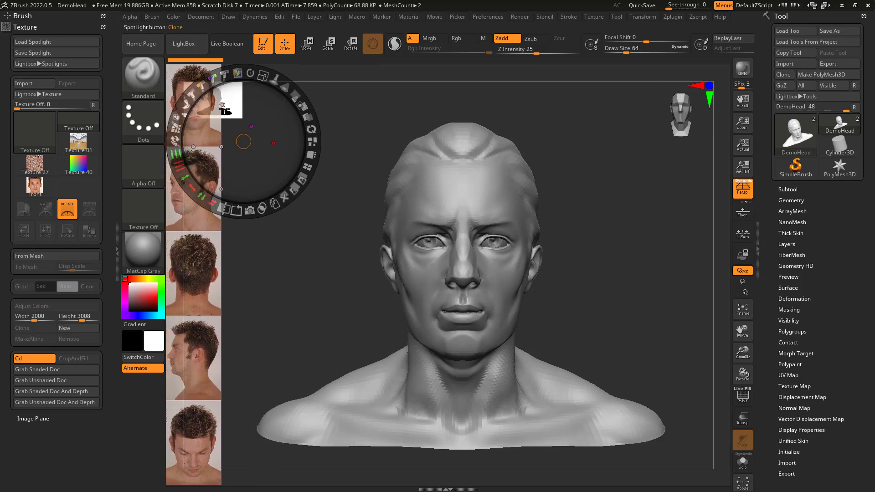
- Turn off the silhouette thumbnail display in the preferences
click(488, 17)
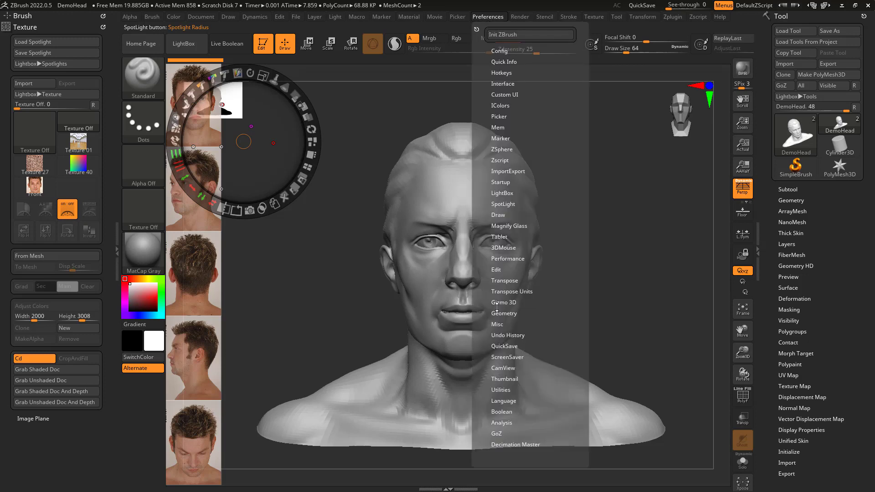
click(505, 379)
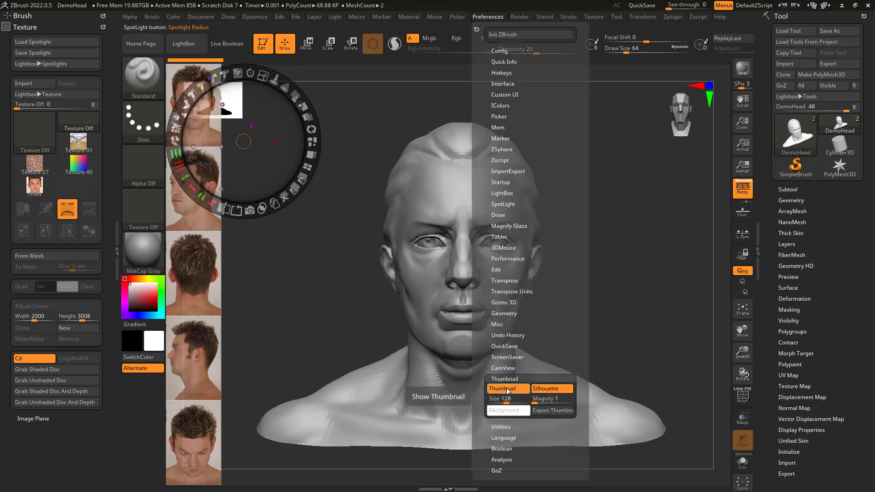
click(509, 391)
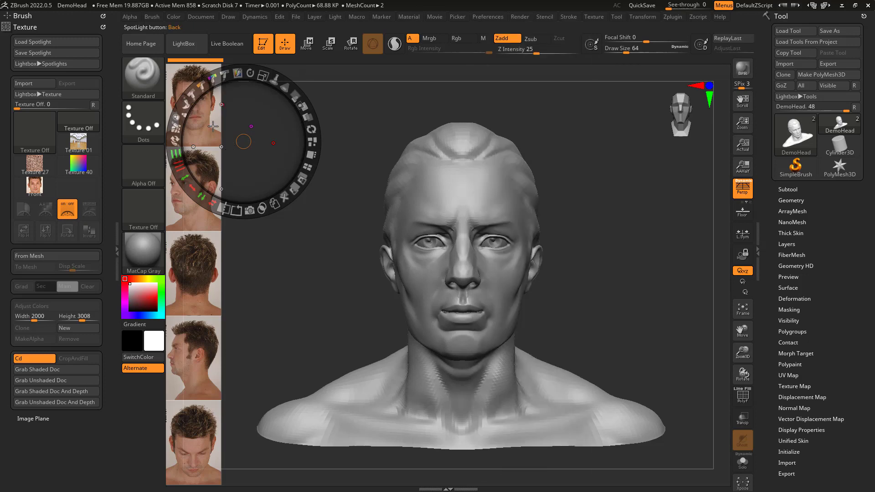
- Move the Spotlight dial off the reference photos to the empty canvas on the other side of the head
click(191, 222)
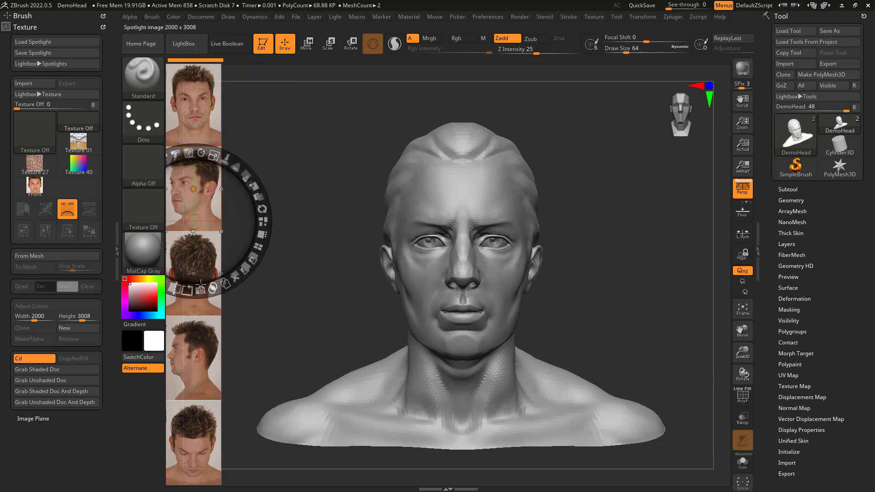
click(214, 312)
drag(215, 311, 606, 197)
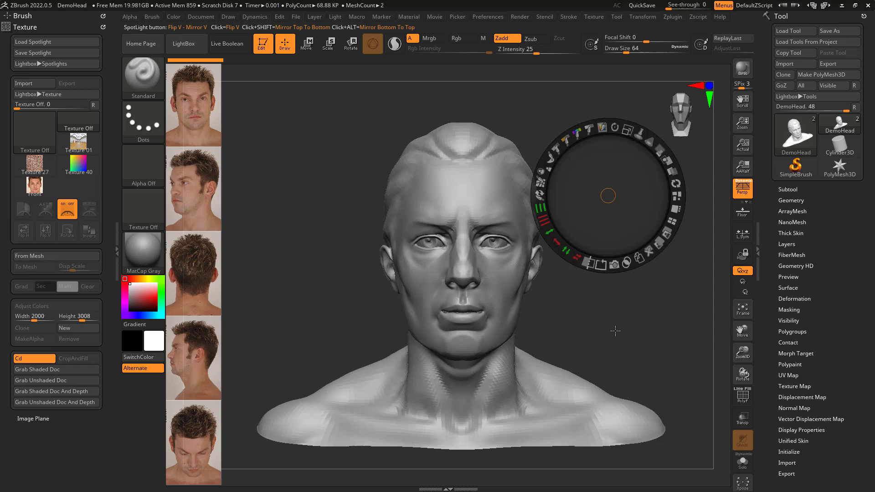
- Hide the Spotlight dial, hide the reference photos, and show Spotlight again
key(z)
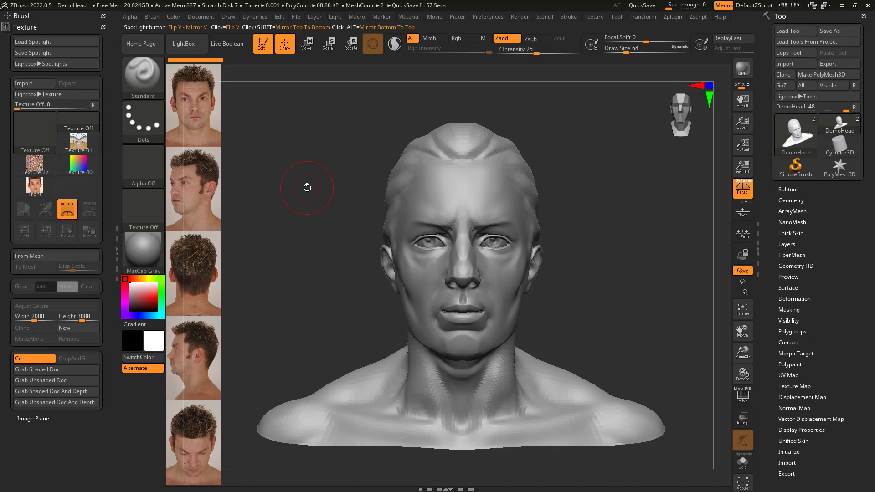
key(shift+z)
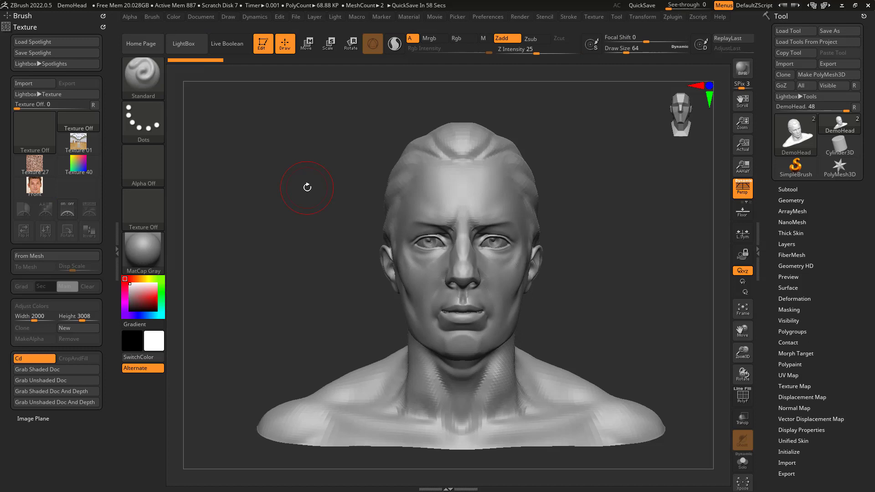
key(shift+z)
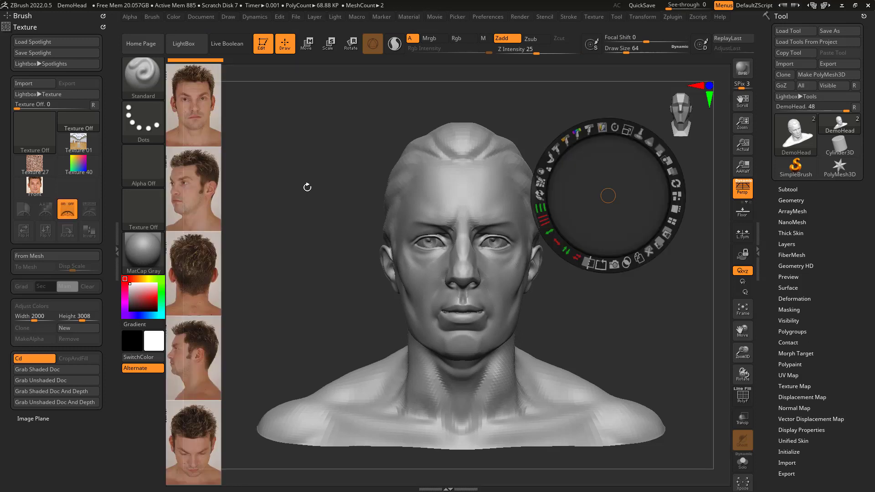
- Move the front photo out of the reference column onto the DemoHead's face and enlarge it to roughly the head's size
key(shift+z)
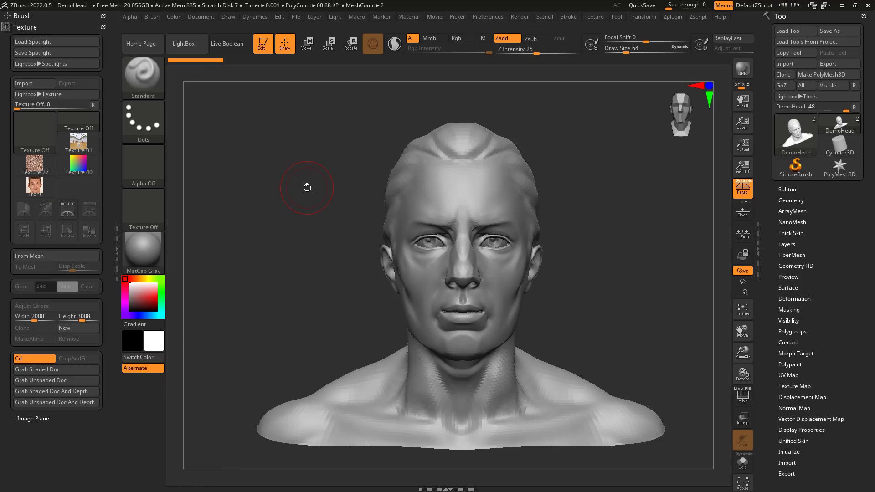
key(shift+z)
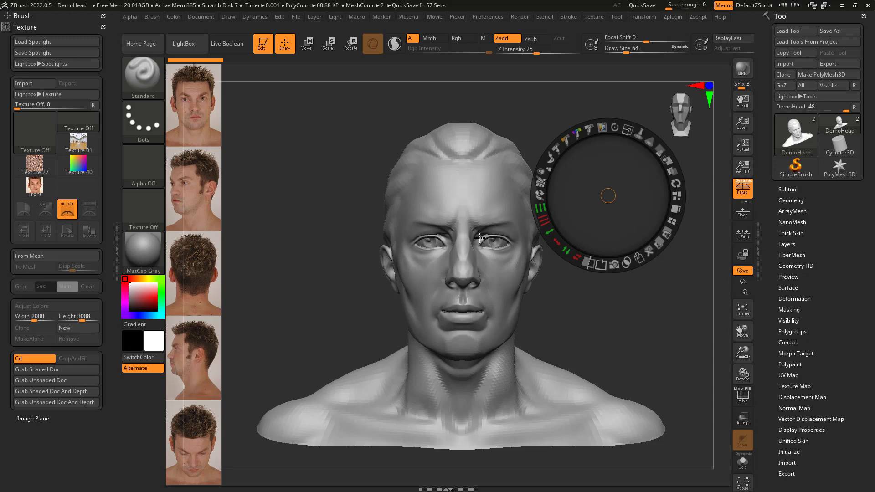
click(207, 119)
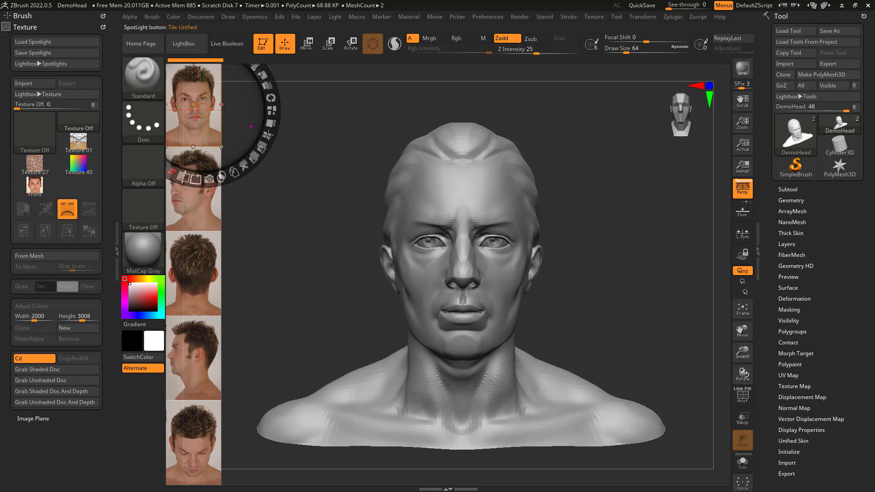
mouse_move(213, 97)
mouse_down()
mouse_move(447, 238)
mouse_move(478, 243)
mouse_up()
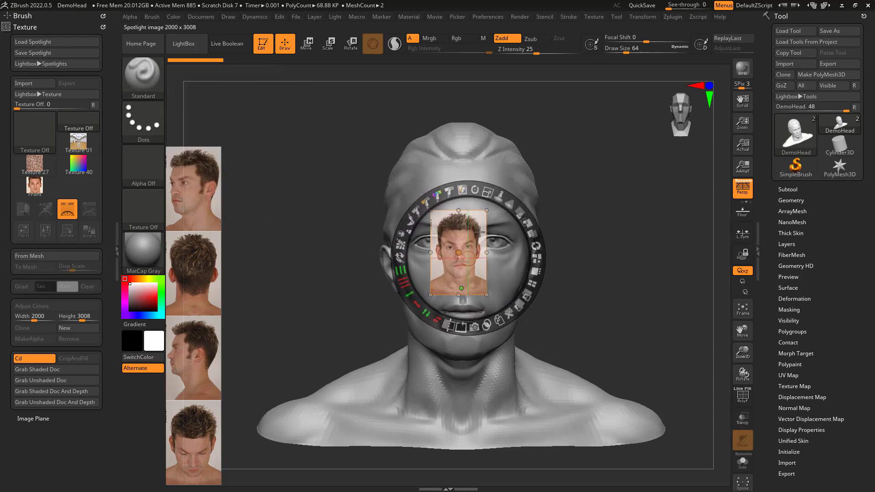
mouse_move(489, 193)
mouse_down()
mouse_move(528, 222)
mouse_move(556, 375)
mouse_move(549, 381)
mouse_up()
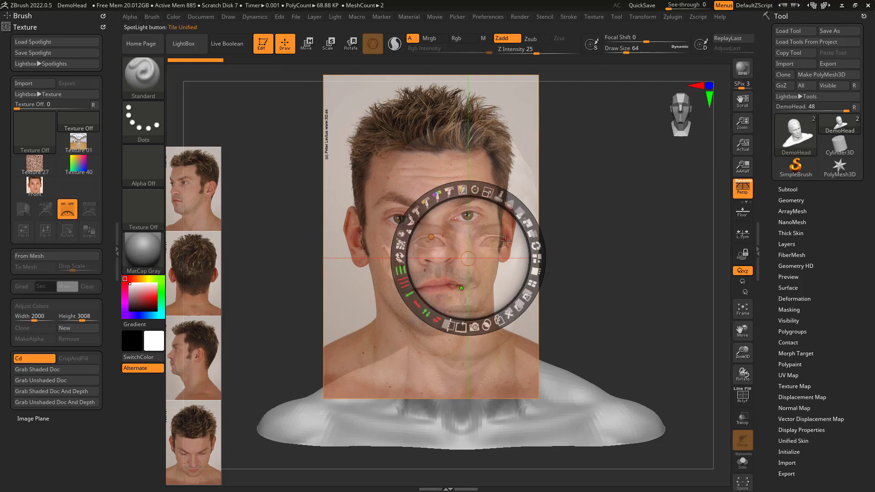
mouse_move(490, 242)
mouse_down()
mouse_move(522, 286)
mouse_move(509, 271)
mouse_move(557, 263)
mouse_move(477, 274)
mouse_move(508, 269)
mouse_up()
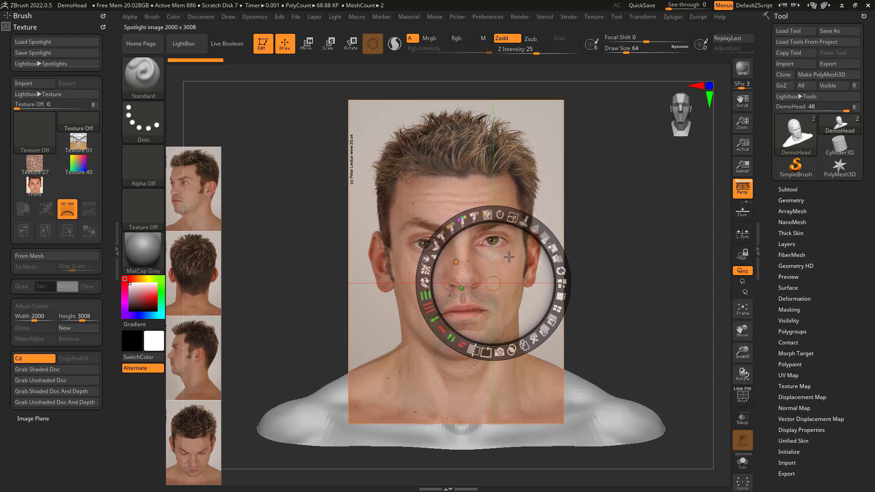
- Reduce the Spotlight opacity of the reference photos until the head model shows through the front photo
click(502, 218)
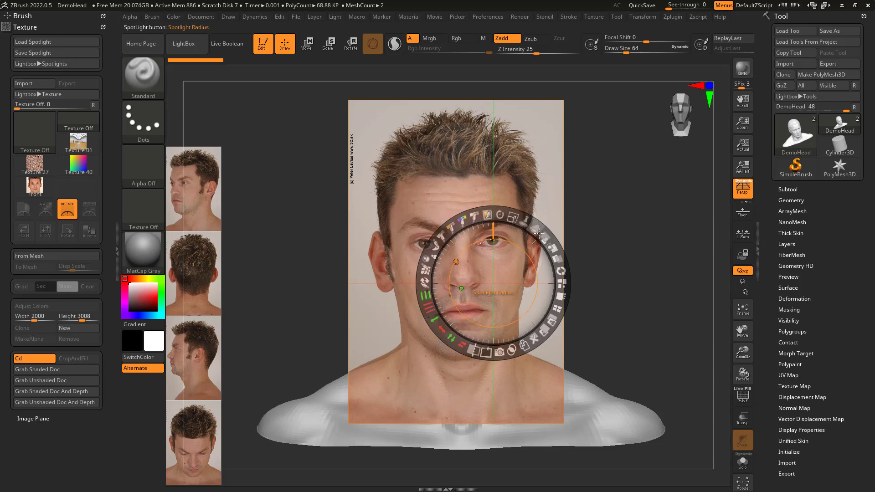
mouse_move(544, 236)
mouse_down()
mouse_move(554, 256)
mouse_move(545, 275)
mouse_move(531, 248)
mouse_move(504, 238)
mouse_move(469, 251)
mouse_move(491, 229)
mouse_up()
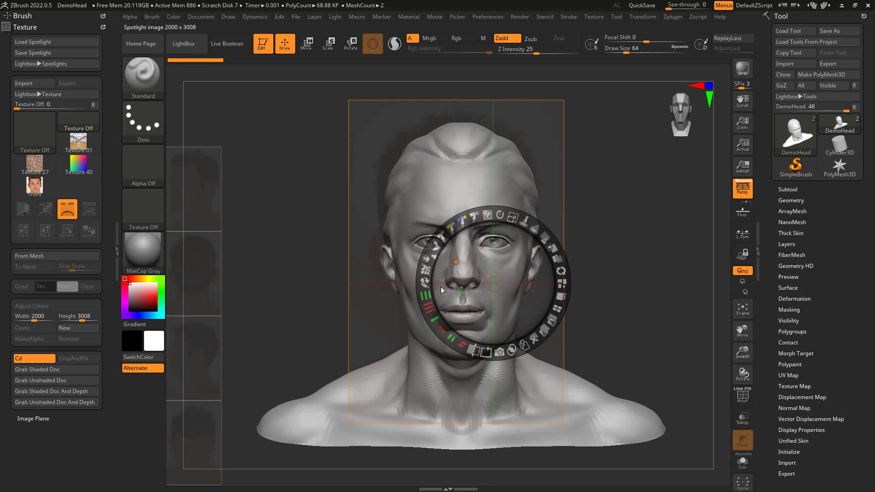
drag(553, 250, 538, 272)
mouse_move(546, 238)
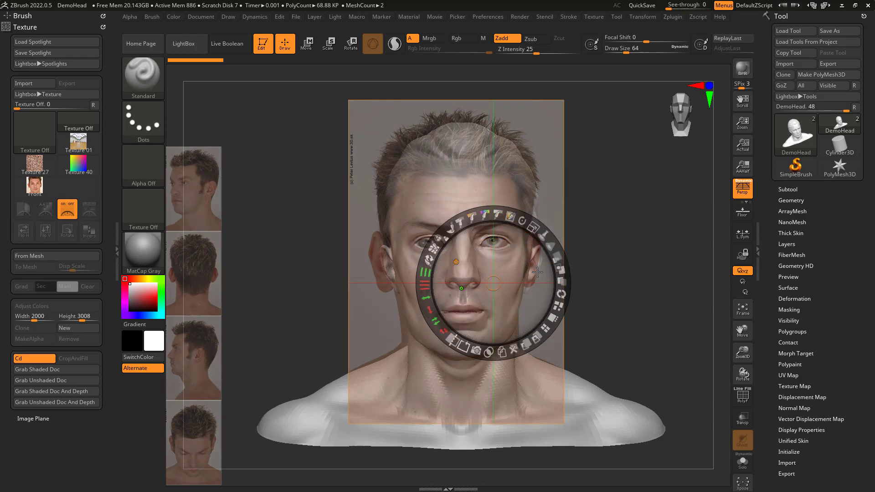
- Move, slightly rotate and scale the front photo so its eyes, nose and mouth line up with the model's face
mouse_move(534, 258)
mouse_down()
mouse_move(568, 263)
mouse_move(545, 267)
mouse_move(535, 259)
mouse_up()
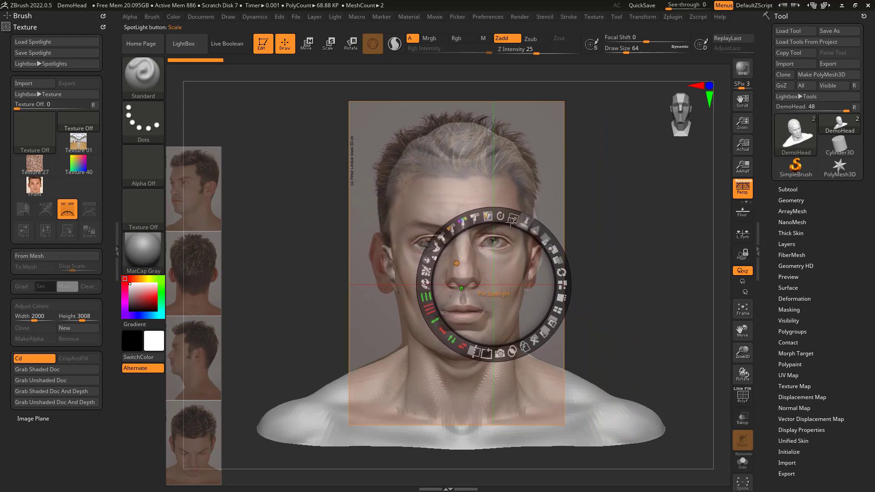
drag(500, 217, 502, 210)
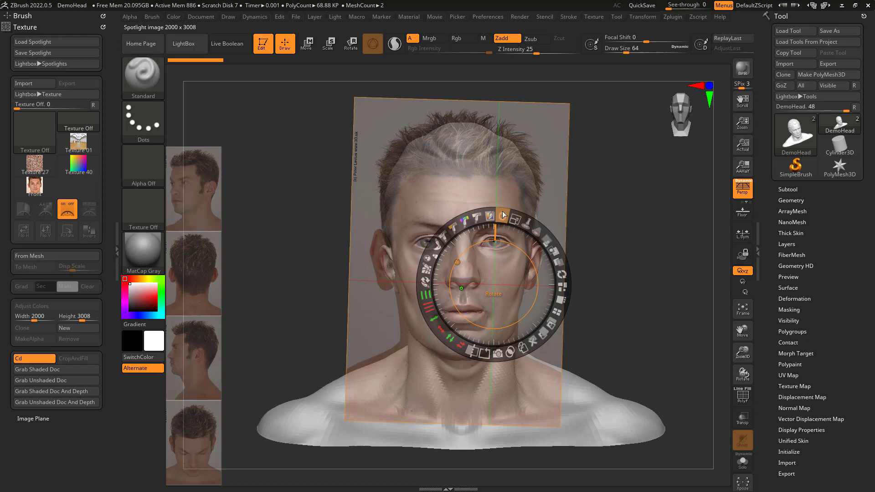
drag(518, 276, 311, 352)
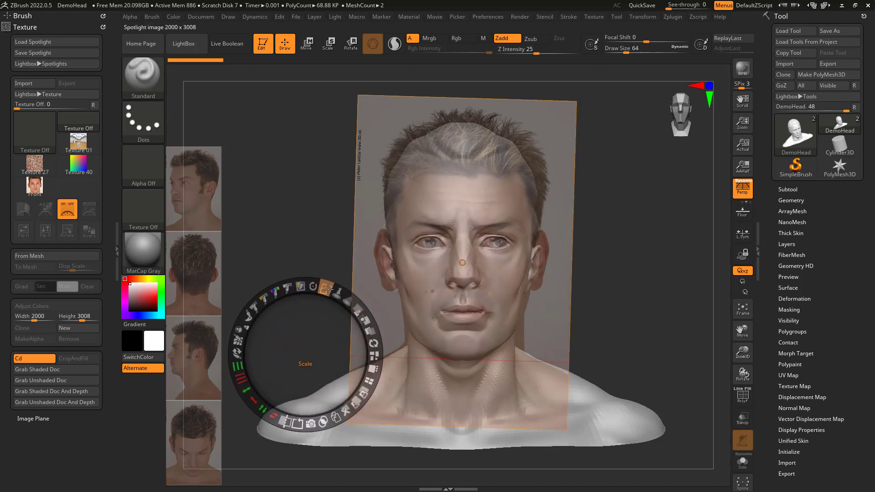
drag(327, 288, 330, 292)
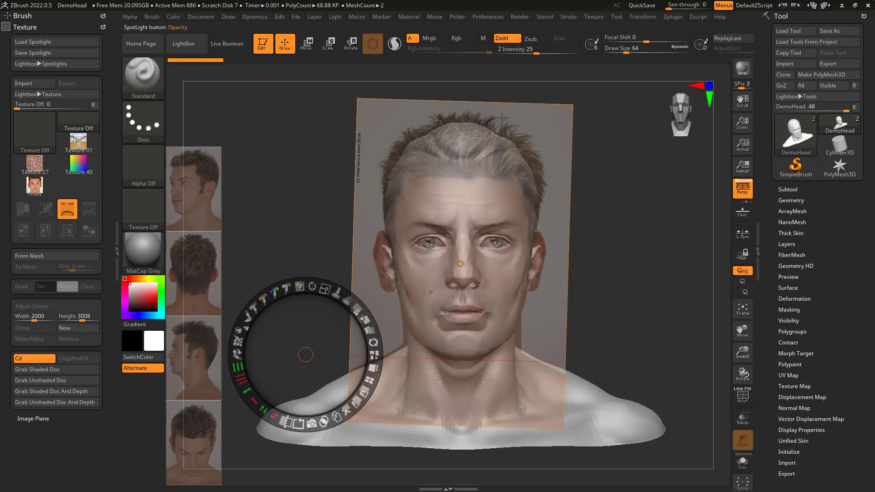
- Turn off Zadd, enable Rgb for colour-only painting, and hide the Spotlight dial while keeping the photos over the model
click(504, 40)
click(463, 40)
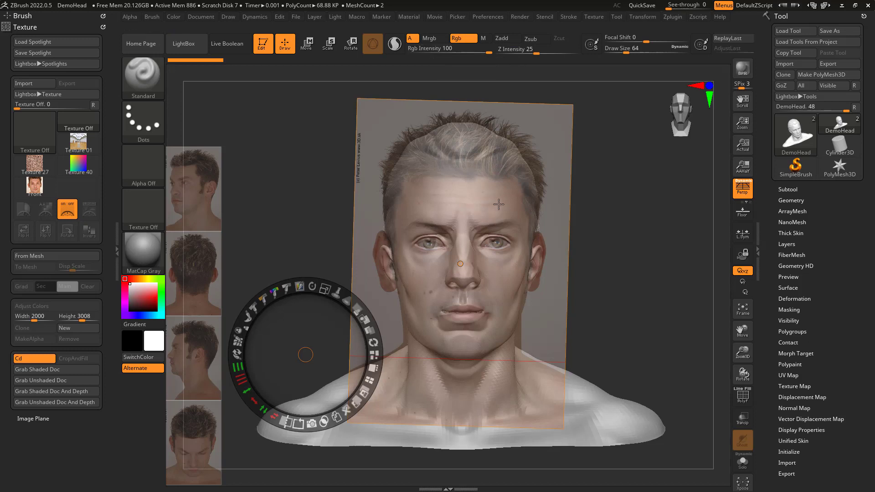
key(z)
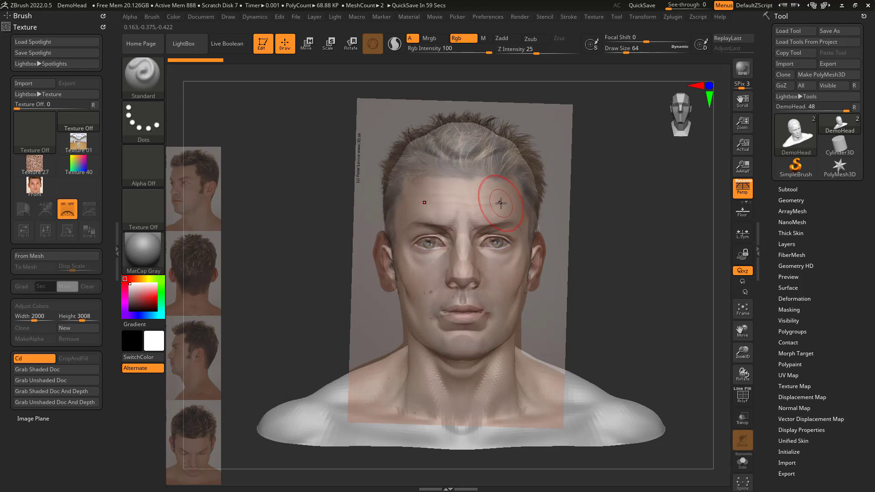
- Paint the front photo's colour onto the model's face and hair, and hide the photos to check the result up close
mouse_move(501, 204)
mouse_down()
mouse_move(499, 196)
mouse_move(449, 205)
mouse_move(500, 199)
mouse_move(456, 192)
mouse_move(483, 173)
mouse_move(438, 150)
mouse_move(413, 163)
mouse_move(407, 201)
mouse_move(442, 305)
mouse_move(434, 295)
mouse_move(413, 315)
mouse_move(474, 321)
mouse_up()
drag(547, 290, 474, 270)
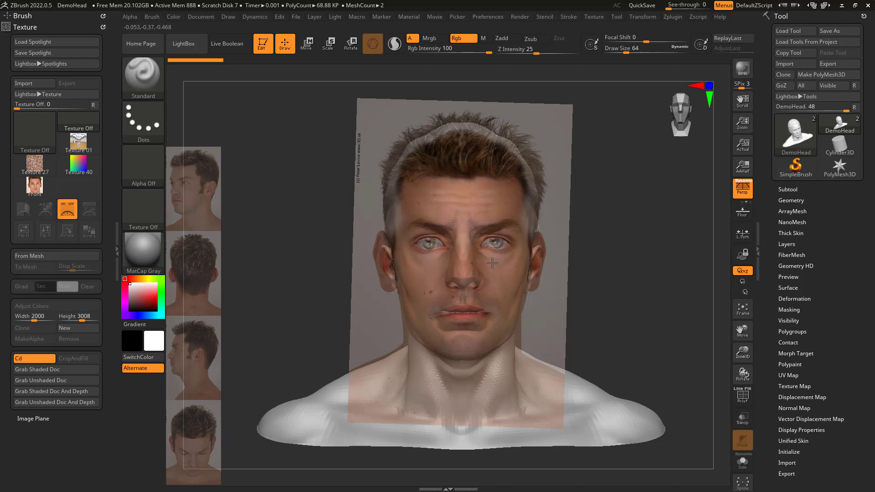
mouse_move(505, 177)
mouse_down()
mouse_move(483, 151)
mouse_move(533, 228)
mouse_move(544, 217)
mouse_up()
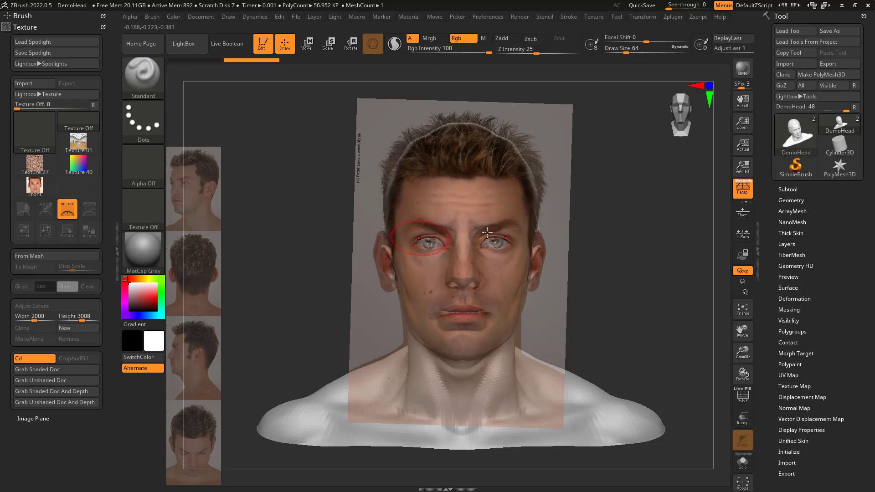
key(shift+z)
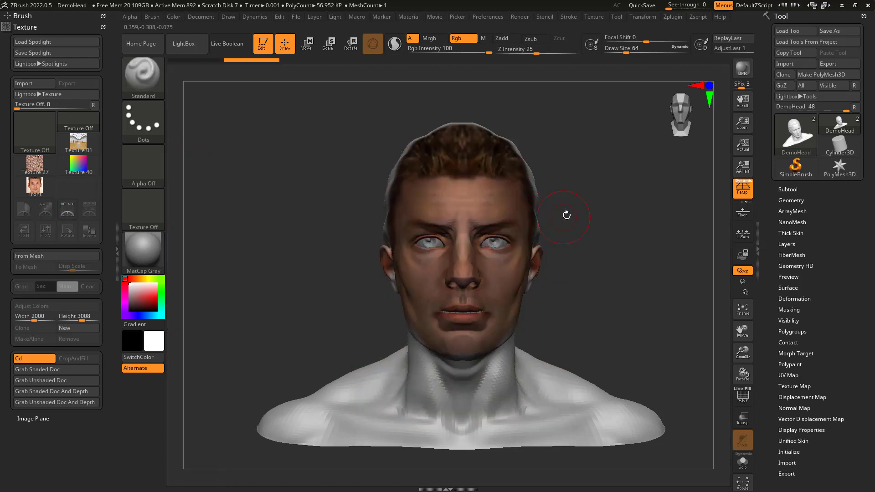
drag(582, 222, 488, 252)
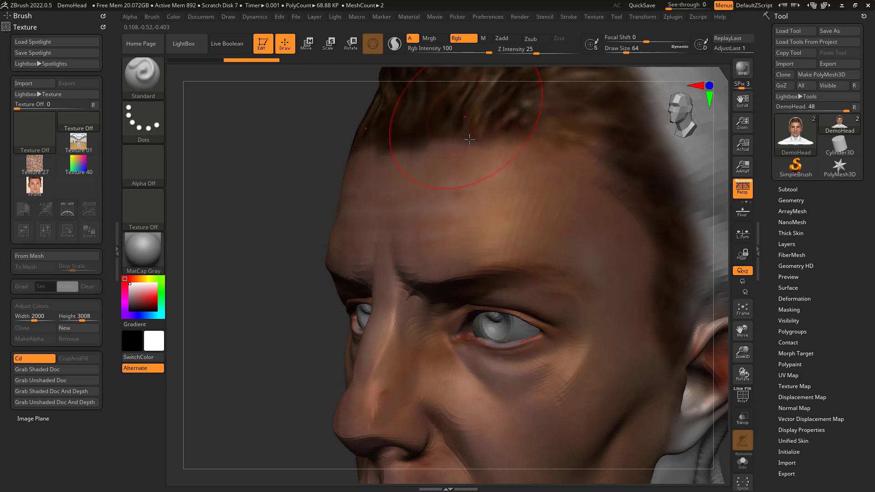
alt+drag(265, 367, 267, 332)
mouse_move(570, 259)
alt+mouse_down()
mouse_move(607, 253)
mouse_move(604, 238)
mouse_move(638, 231)
mouse_move(632, 223)
mouse_move(528, 219)
alt+mouse_up()
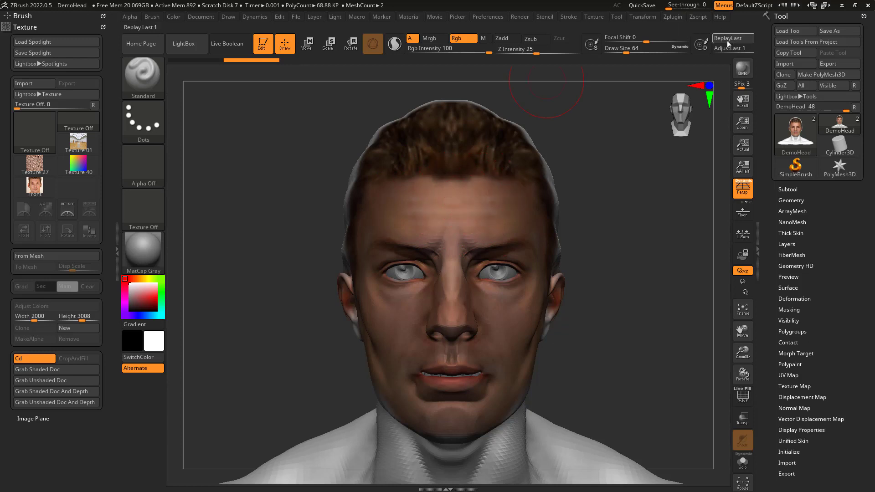
- Collapse the texture tray to reveal the point counts and divide the head's geometry up to subdivision level 6
click(792, 201)
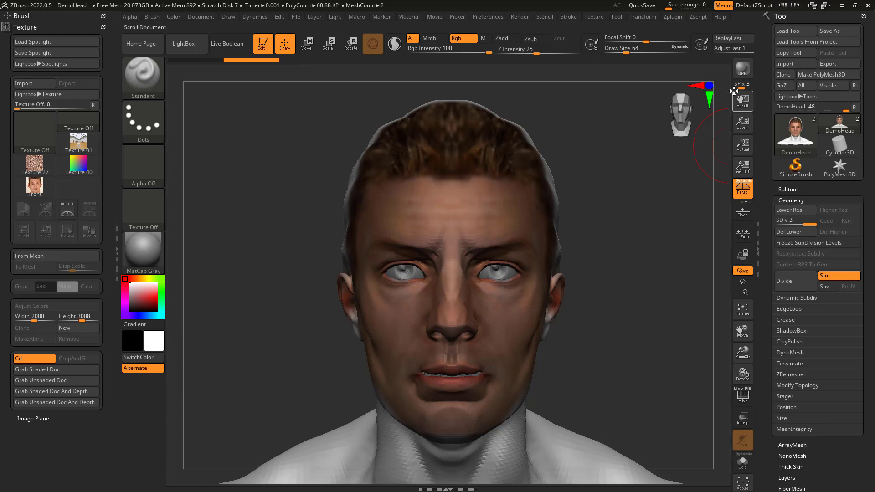
mouse_move(792, 134)
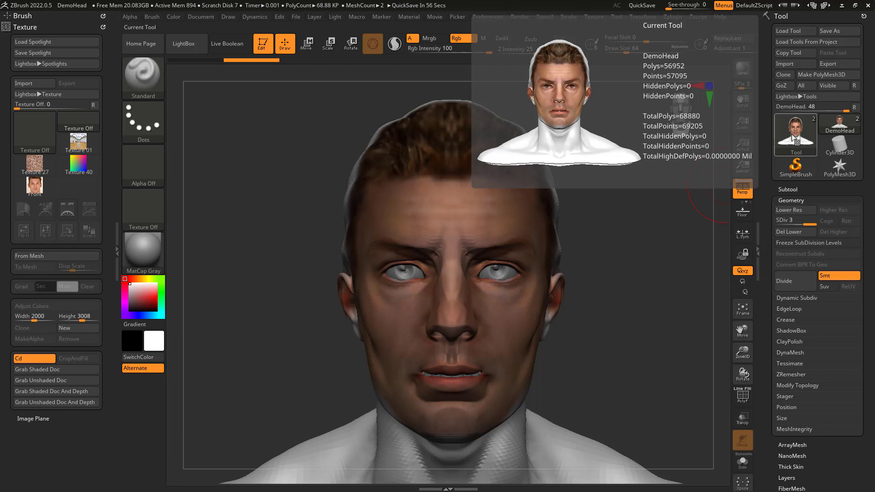
click(117, 250)
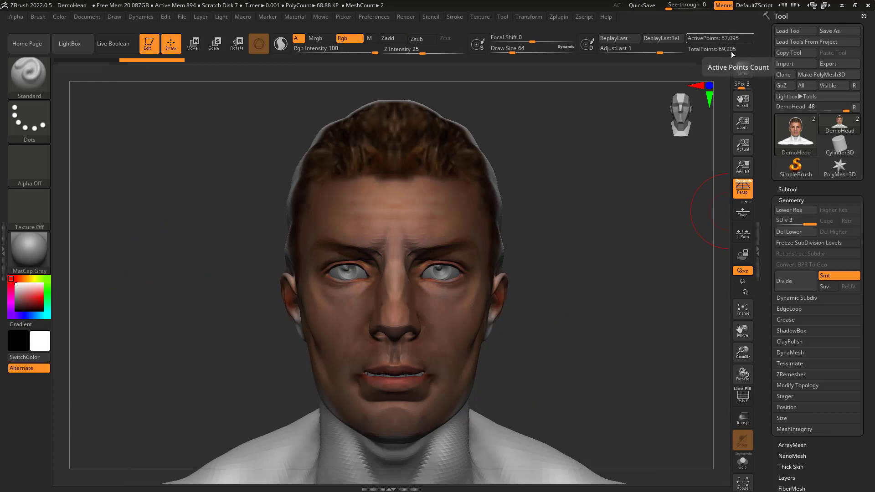
click(799, 281)
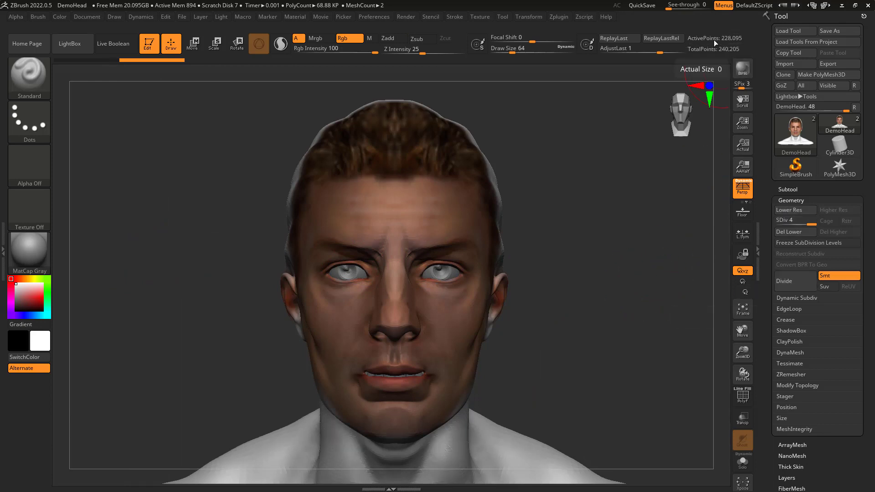
click(799, 279)
click(800, 279)
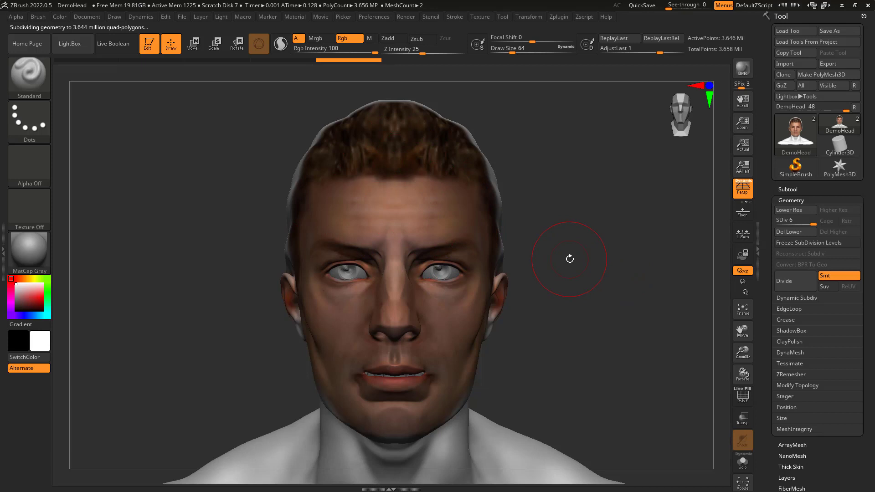
- Turn off perspective, show the photos again, fit the head to the front photo, and repaint its colour onto the face
click(743, 192)
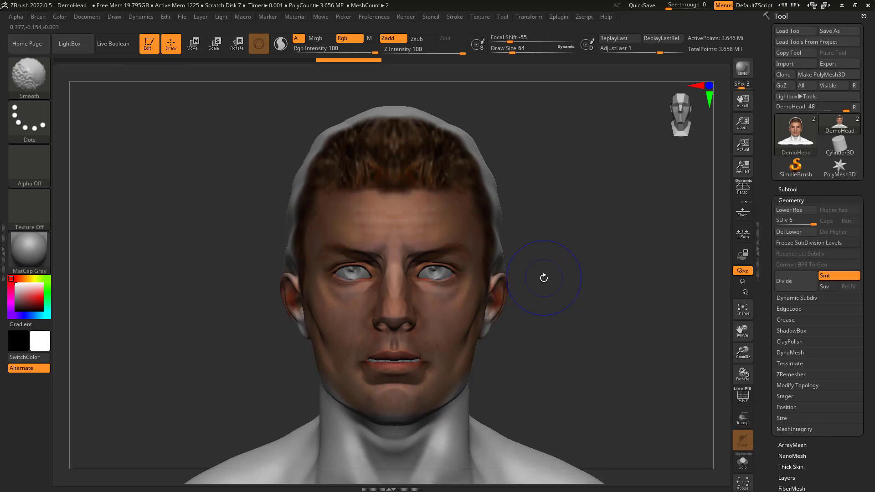
key(shift+z)
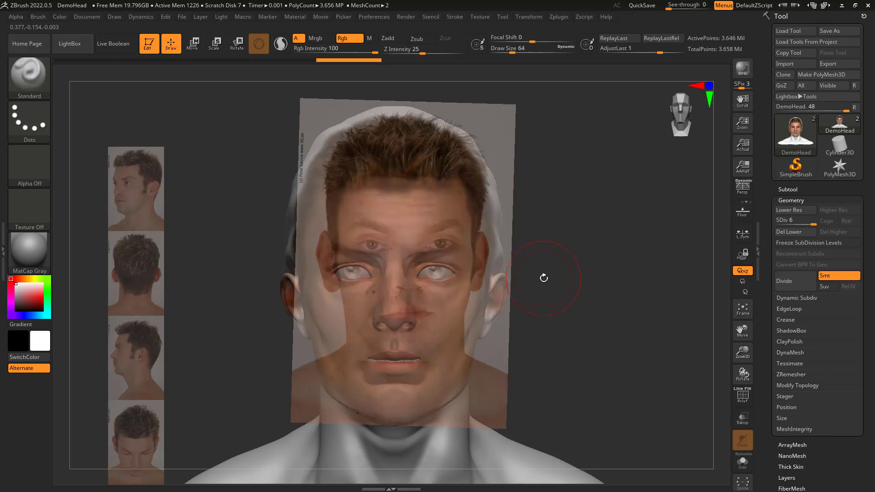
drag(575, 300, 577, 275)
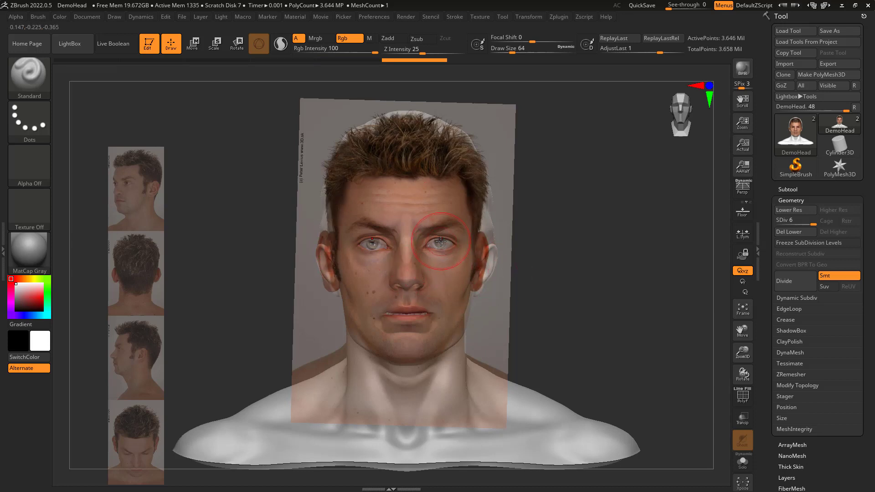
- Lower the photos' Spotlight opacity to nearly transparent, park the dial on the empty canvas beside the head, and hide Spotlight
key(shift+z)
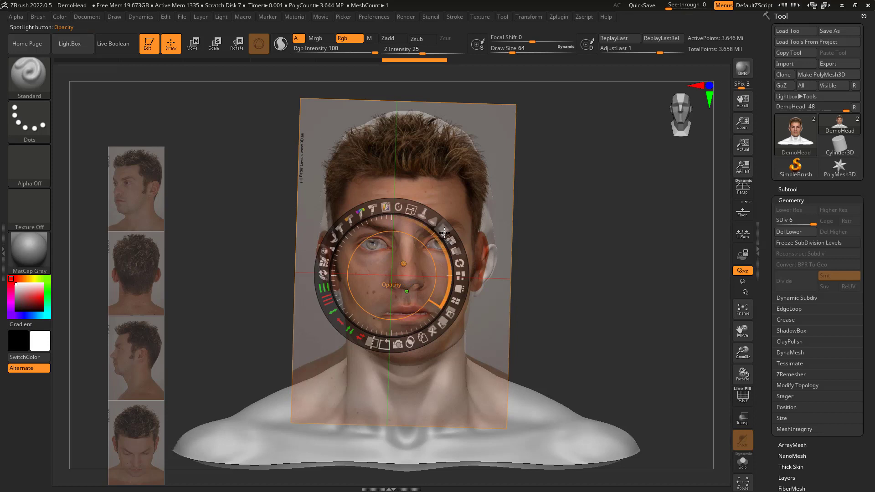
drag(445, 231, 375, 196)
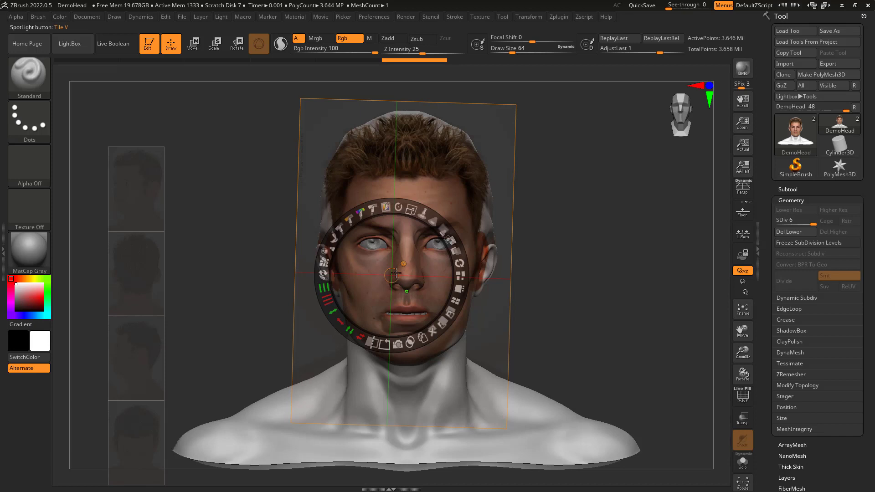
drag(396, 273, 260, 413)
drag(588, 241, 595, 240)
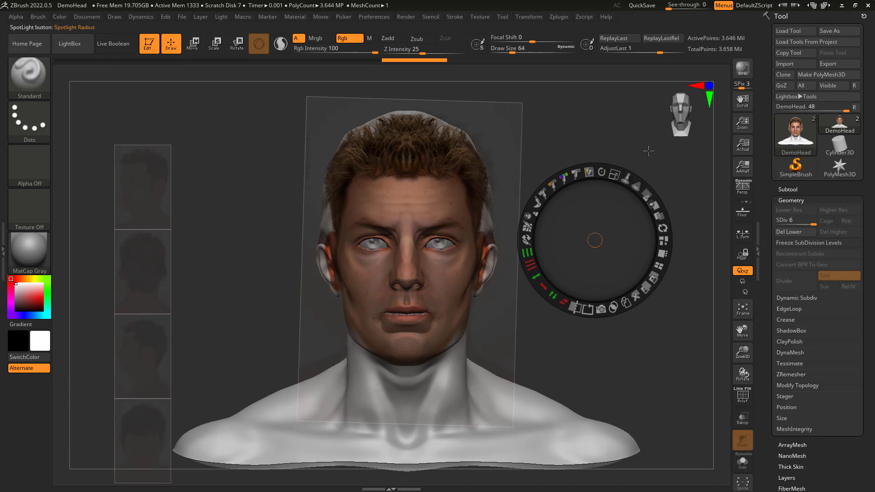
key(shift+z)
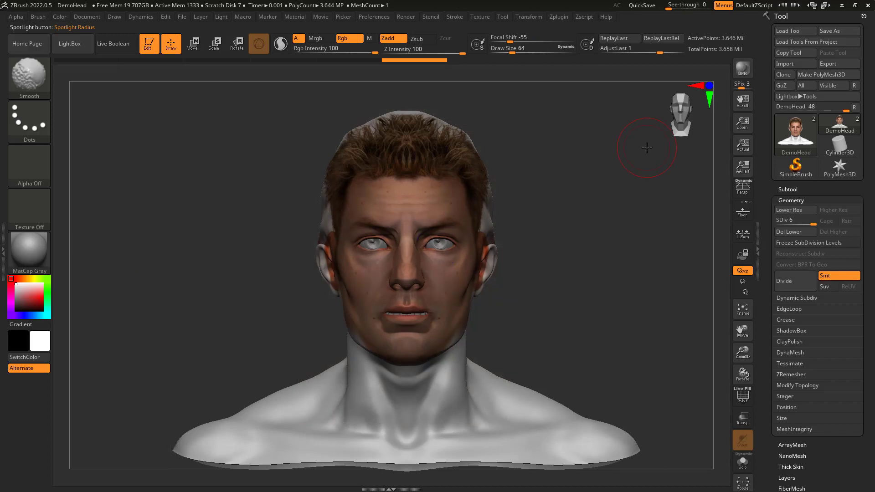
- Turn the model to its side profile, show the photos at higher opacity, tile them in a unified column, and select the left-profile photo
drag(639, 238, 289, 348)
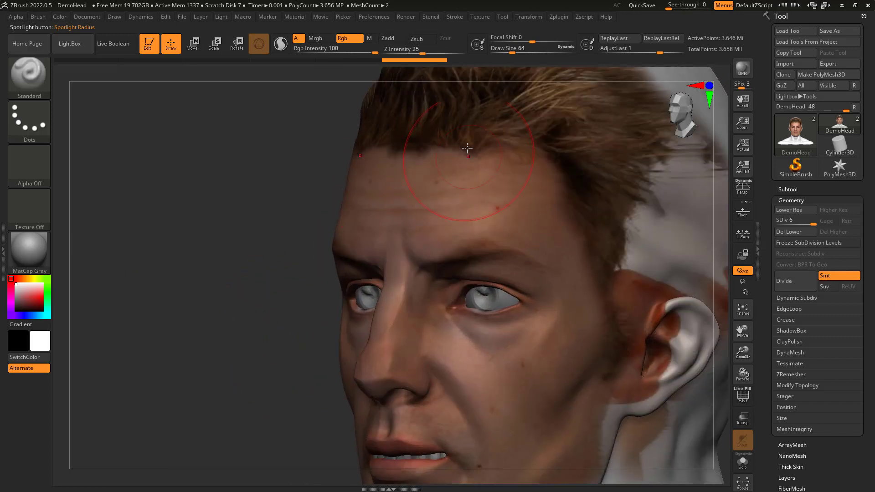
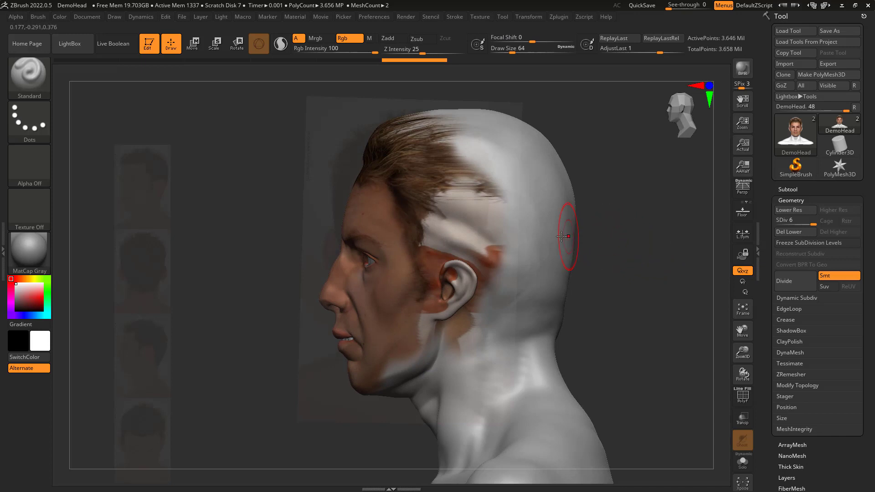
key(shift+z)
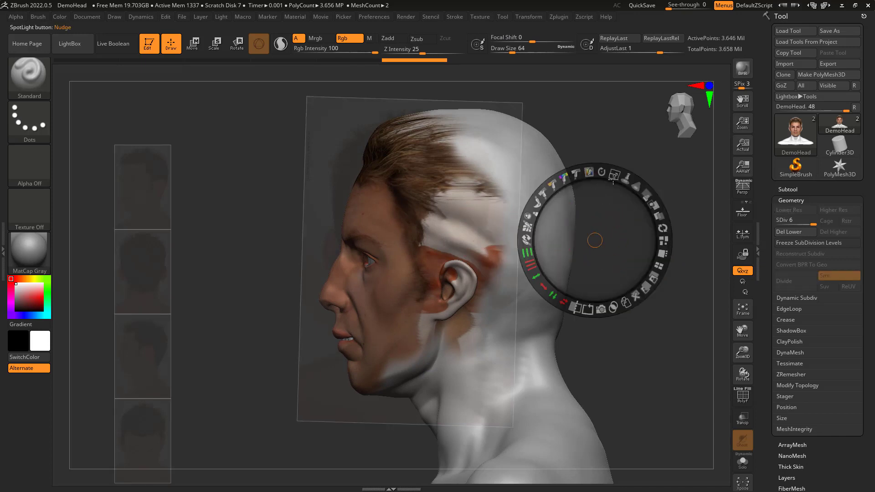
drag(648, 190, 667, 244)
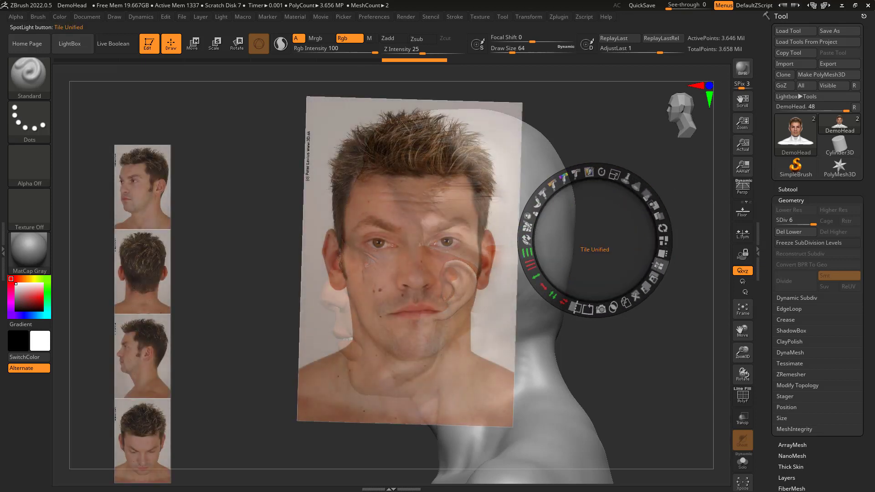
click(660, 267)
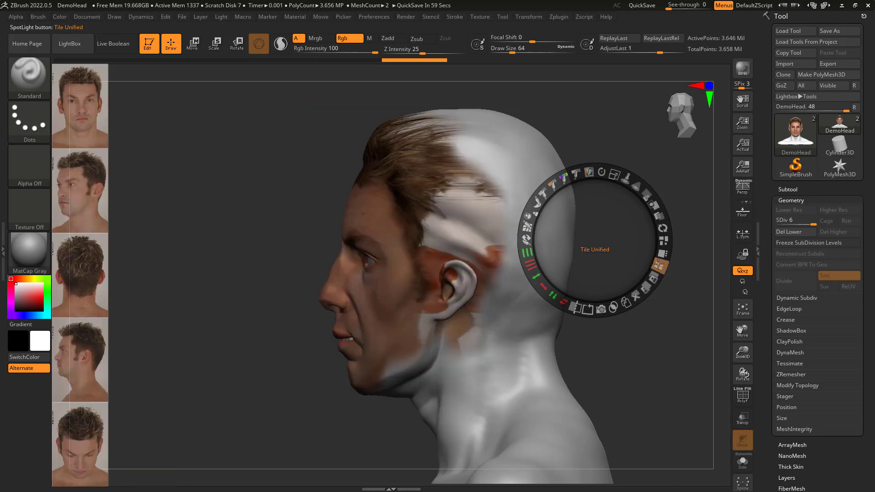
click(81, 355)
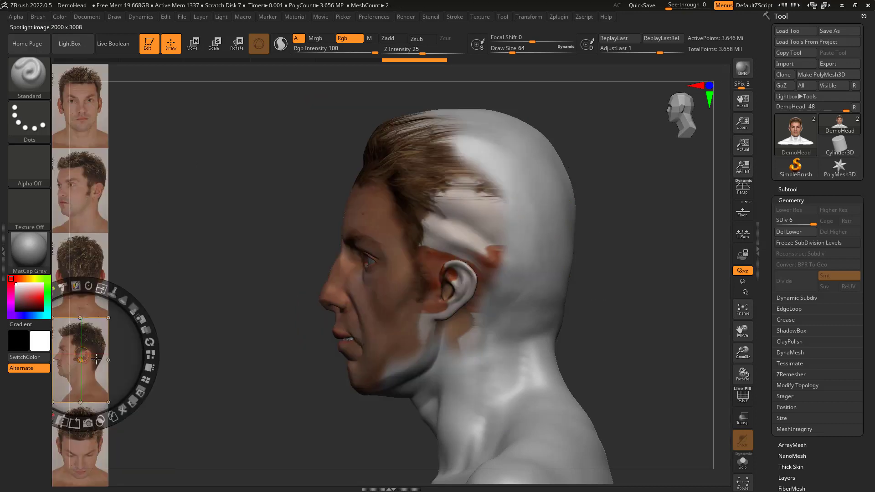
- Try to fit the left-profile photo over the side of the head by moving, enlarging and rotating it
drag(101, 343, 473, 257)
drag(475, 200, 465, 368)
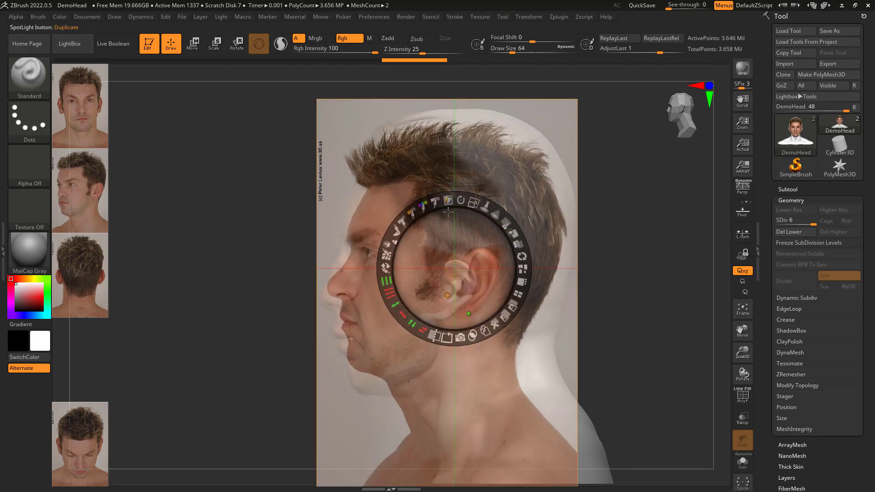
mouse_move(489, 277)
mouse_down()
mouse_move(465, 283)
mouse_move(497, 274)
mouse_move(475, 277)
mouse_up()
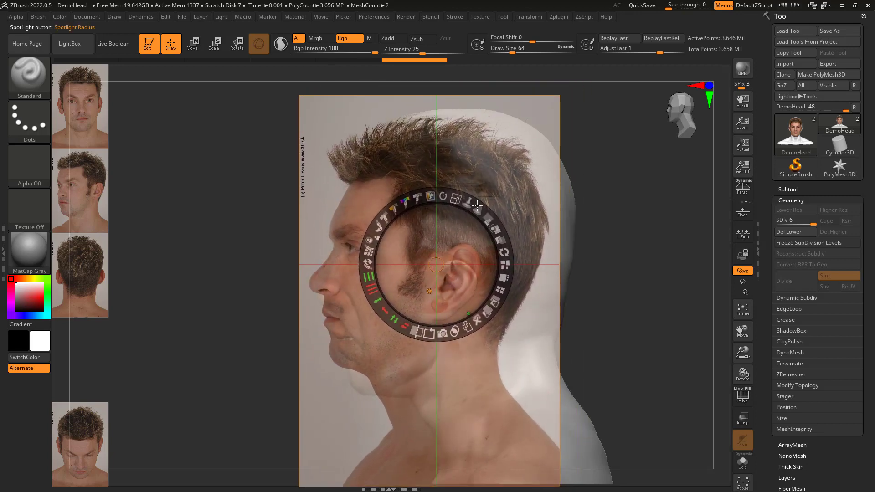
drag(444, 196, 452, 198)
drag(478, 280, 486, 282)
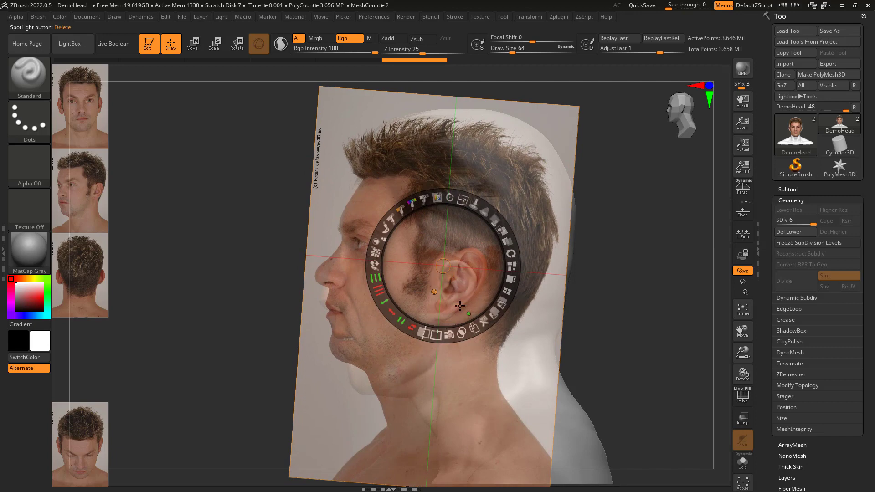
drag(490, 307, 488, 307)
drag(462, 202, 446, 198)
- Tile the selected profile photo large, move it over the side of the model, and tilt it to align with the ear and face
click(509, 279)
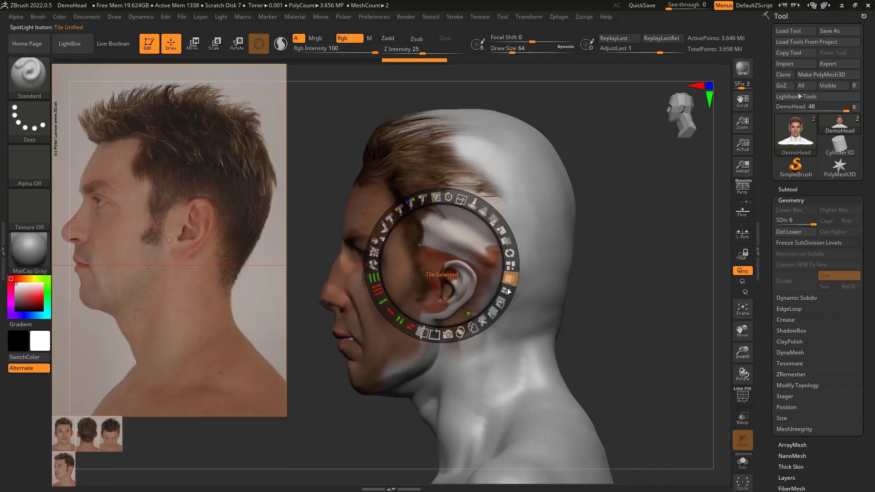
drag(185, 235, 460, 288)
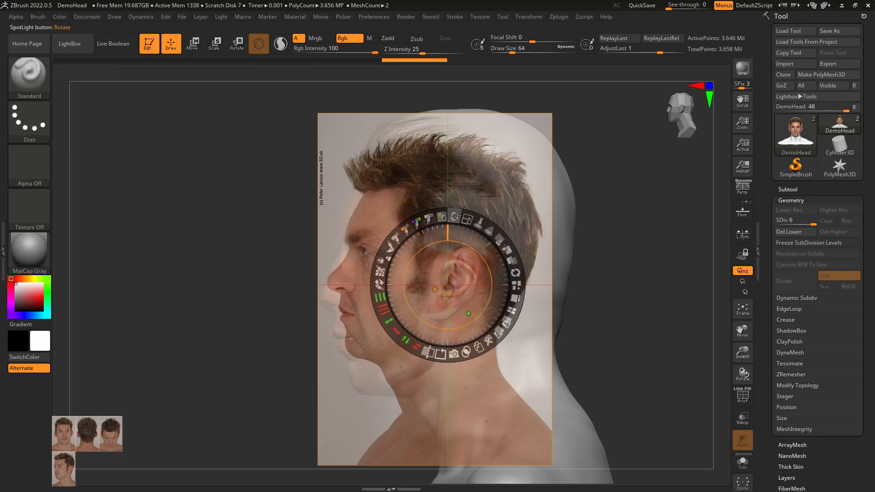
drag(455, 216, 477, 271)
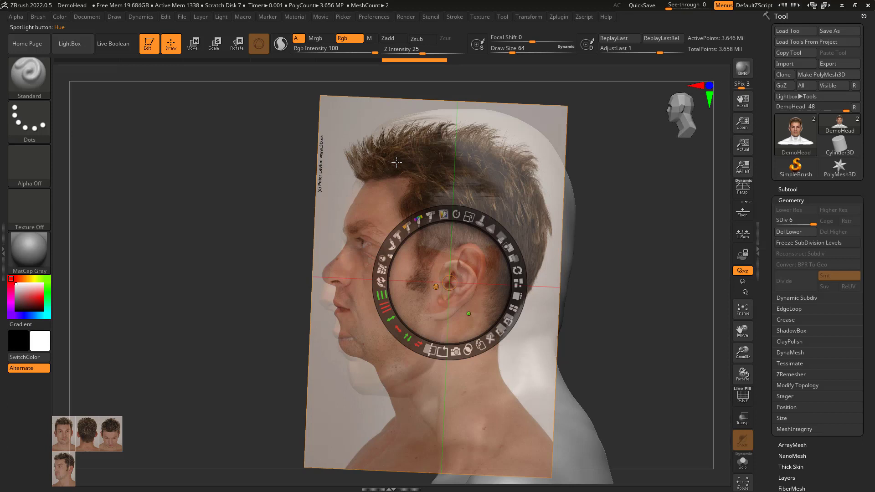
- Paint the profile photo's colour onto the side hair, ear and neck, and hide the photos to check the result up close
key(z)
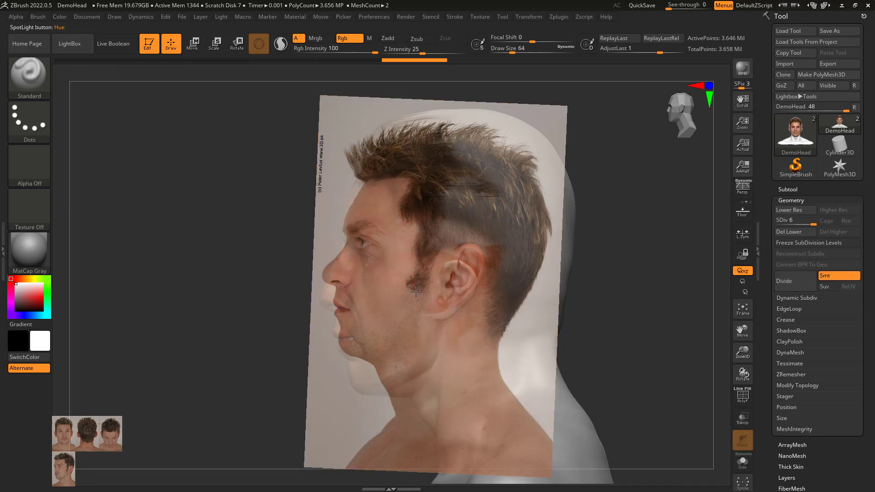
mouse_move(428, 237)
mouse_down()
mouse_move(410, 164)
mouse_move(355, 154)
mouse_up()
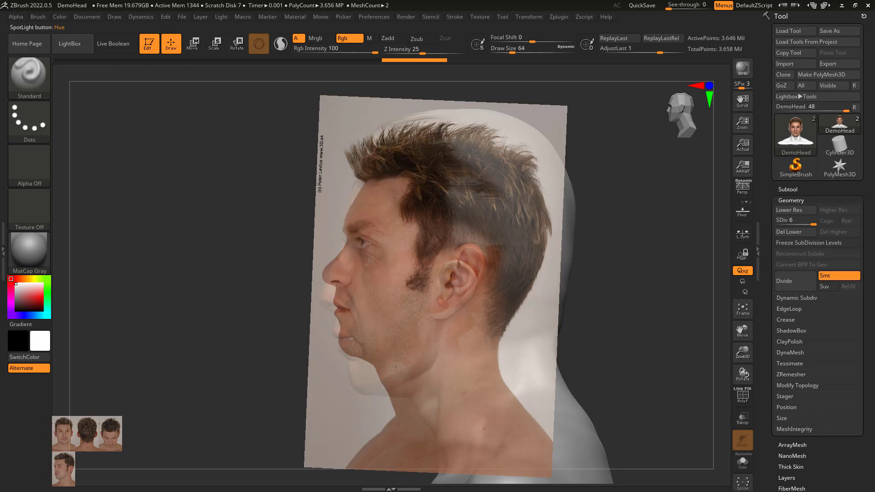
mouse_move(420, 162)
mouse_down()
mouse_move(458, 159)
mouse_move(484, 221)
mouse_move(499, 230)
mouse_up()
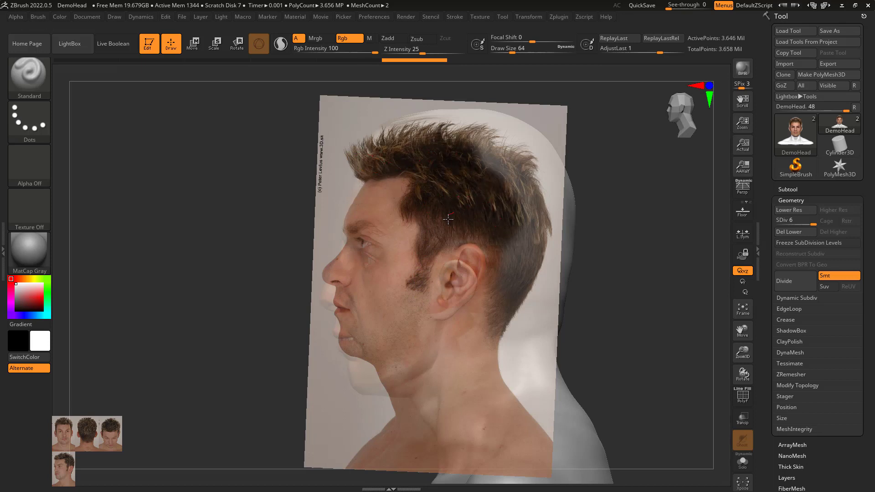
mouse_move(449, 220)
mouse_down()
mouse_move(479, 255)
mouse_move(506, 323)
mouse_up()
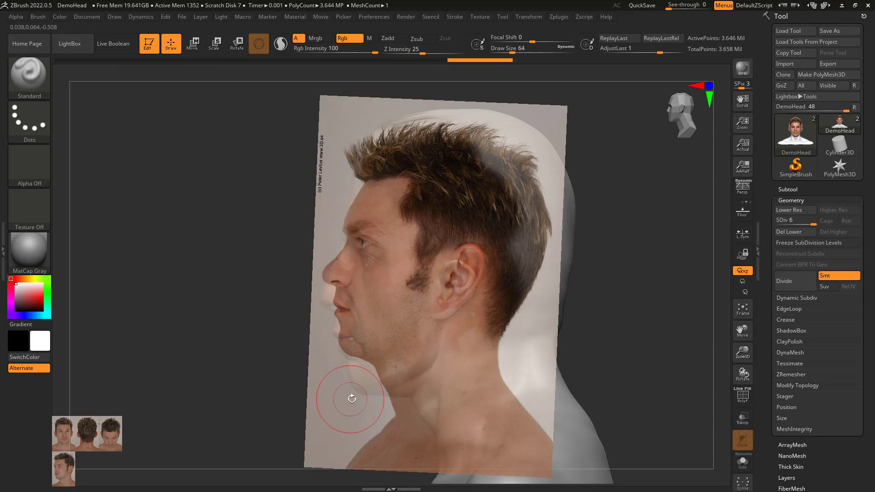
mouse_move(556, 344)
mouse_down()
mouse_move(476, 347)
mouse_move(470, 320)
mouse_up()
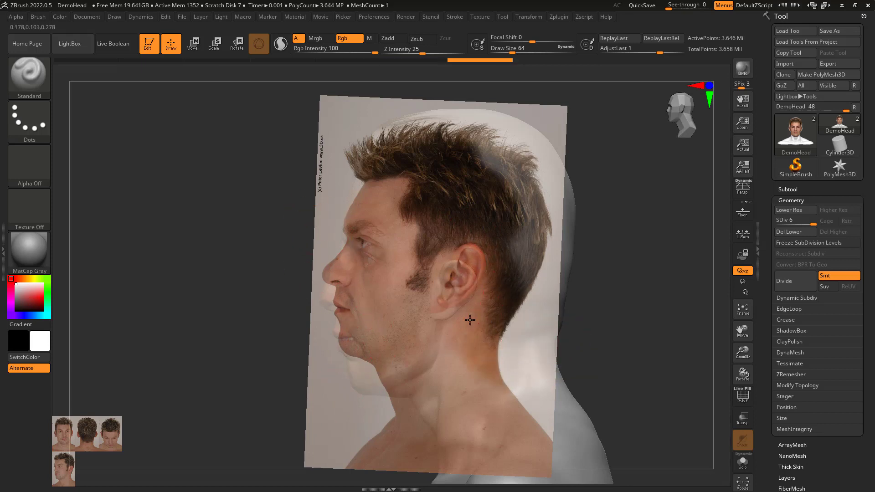
mouse_move(493, 199)
mouse_down()
mouse_move(520, 271)
mouse_move(523, 201)
mouse_move(481, 133)
mouse_up()
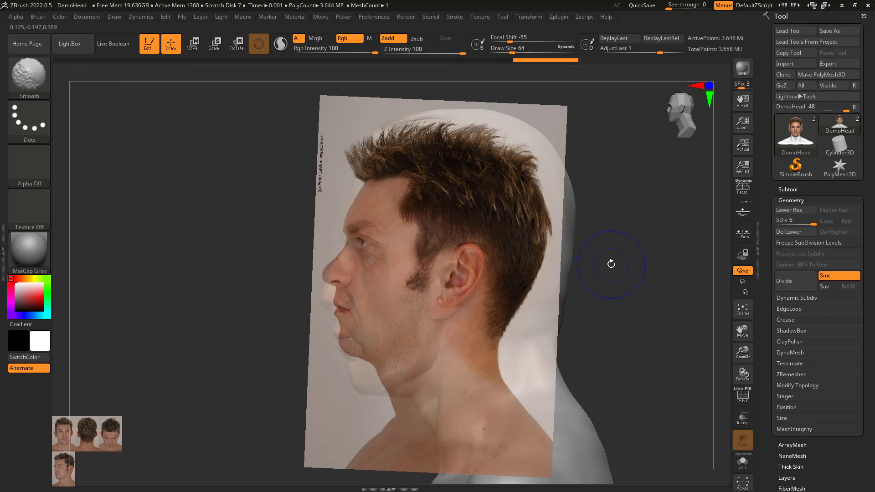
key(shift+z)
drag(608, 291, 616, 299)
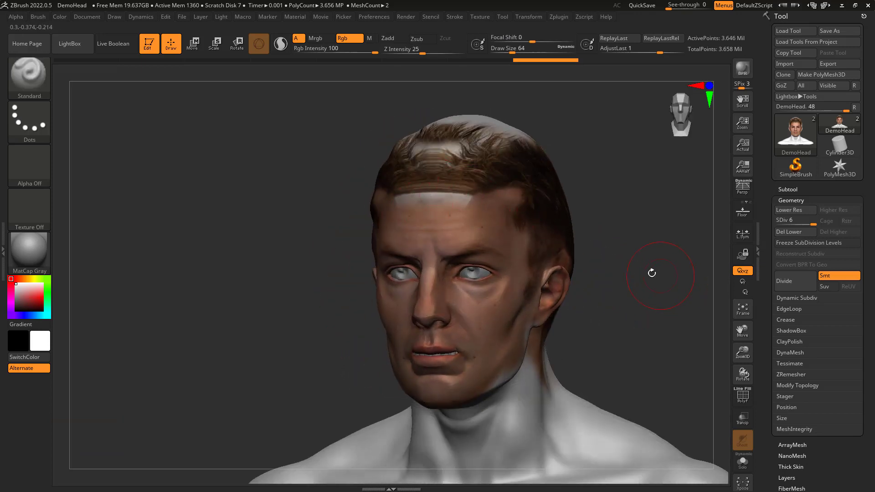
mouse_move(652, 272)
mouse_down()
mouse_move(678, 264)
mouse_move(606, 306)
mouse_move(616, 263)
mouse_move(645, 313)
mouse_move(645, 278)
mouse_move(629, 293)
mouse_move(645, 313)
mouse_up()
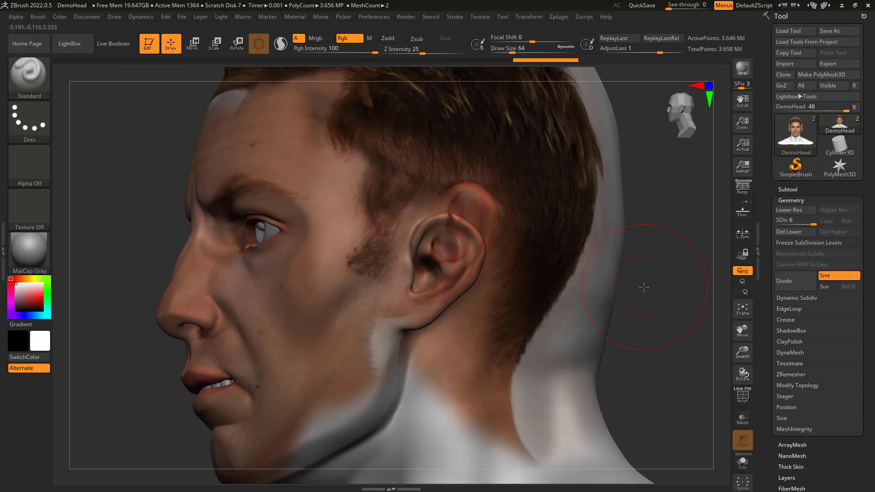
drag(644, 286, 643, 282)
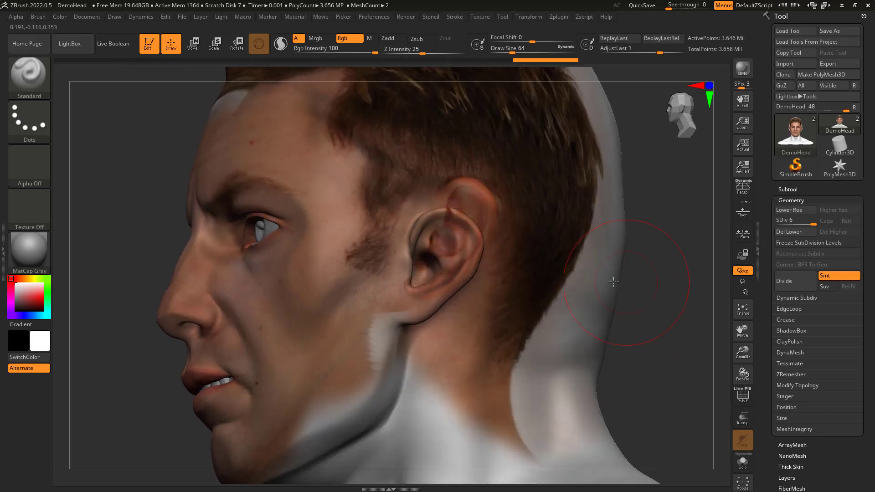
- Show the photos again and enlarge and reposition the profile photo so its ear overlaps the zoomed-in model's ear
key(shift+z)
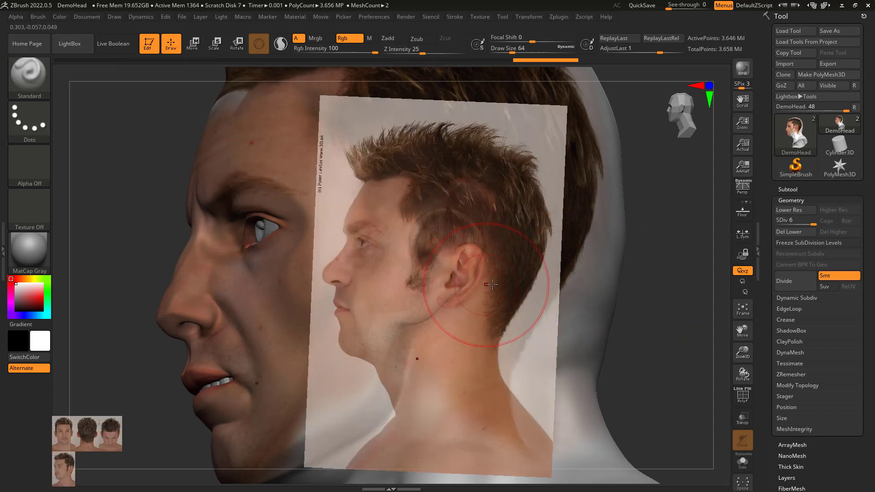
key(z)
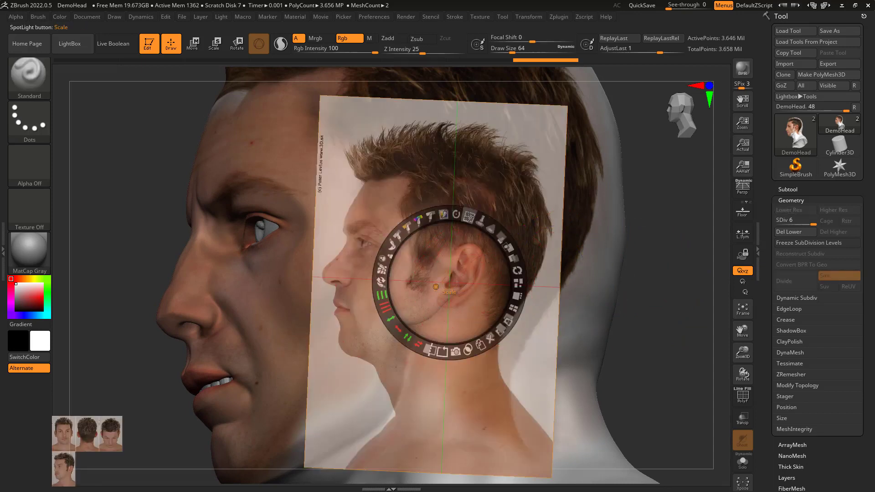
drag(470, 216, 515, 260)
drag(480, 295, 298, 365)
drag(326, 302, 322, 299)
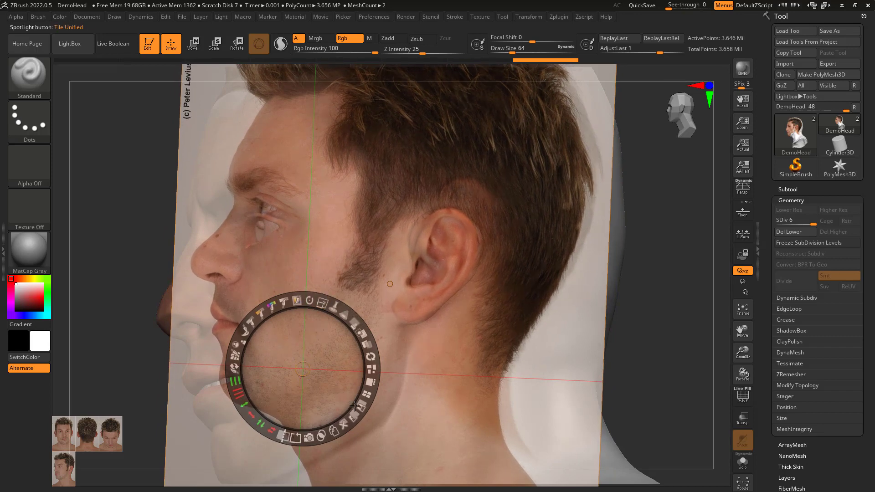
click(396, 409)
drag(397, 410, 396, 411)
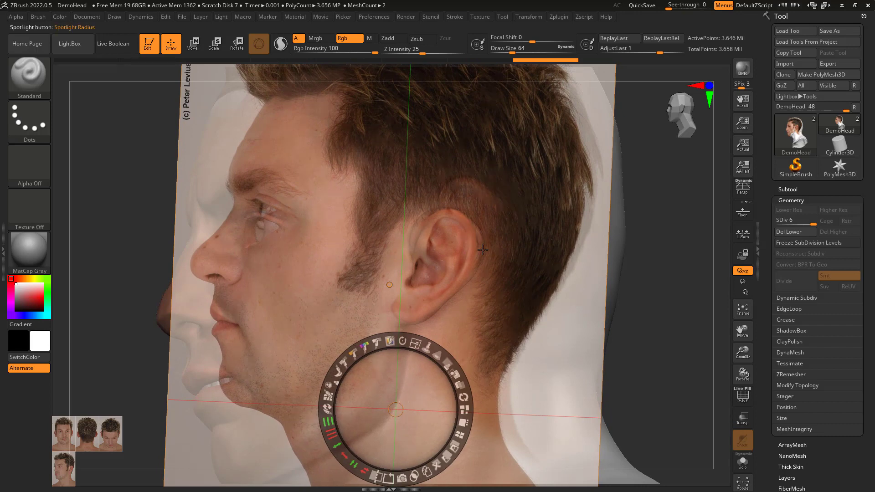
click(455, 375)
drag(455, 375, 436, 369)
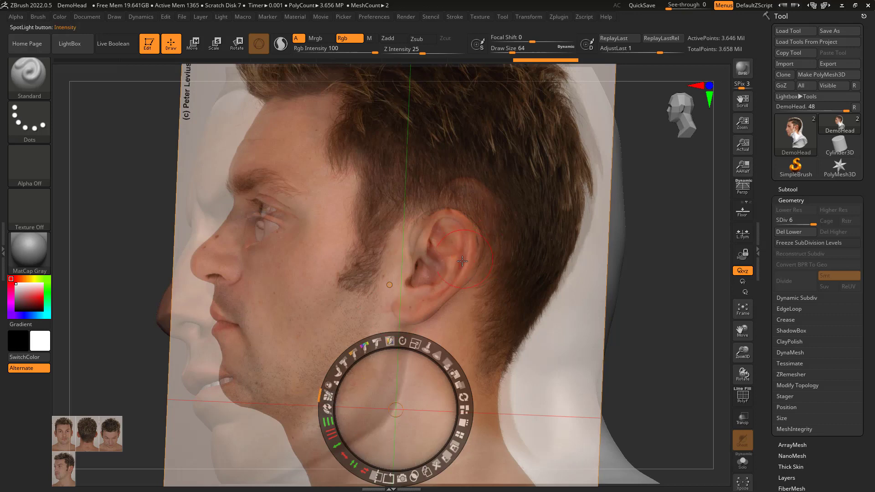
- Warp the profile photo's ear with the Spotlight Nudge tool until its outline and folds match the model's ear
drag(467, 259, 477, 254)
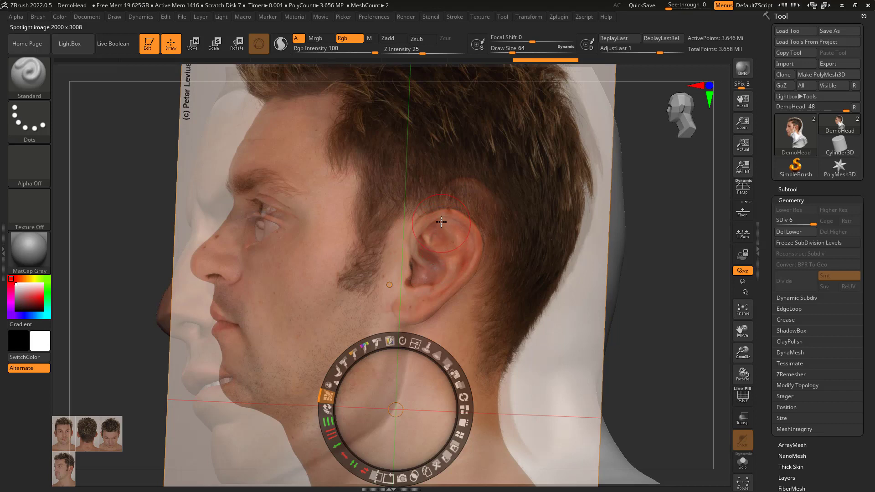
key(shift)
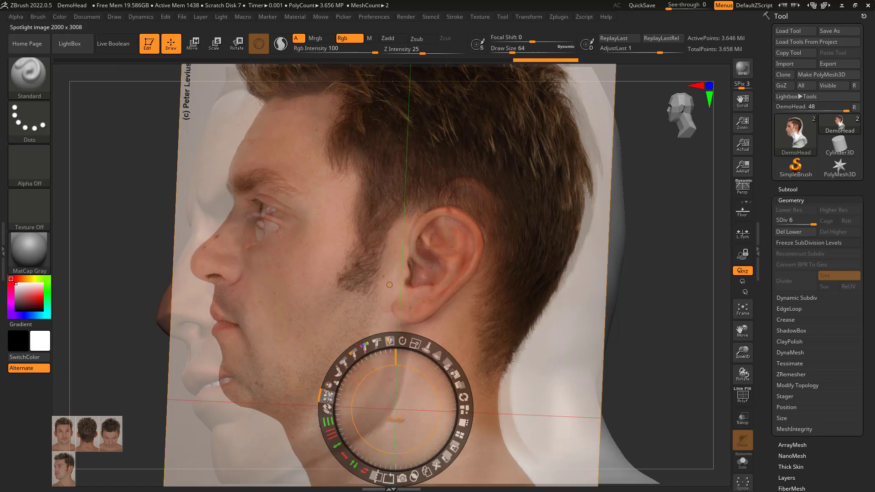
drag(327, 397, 437, 373)
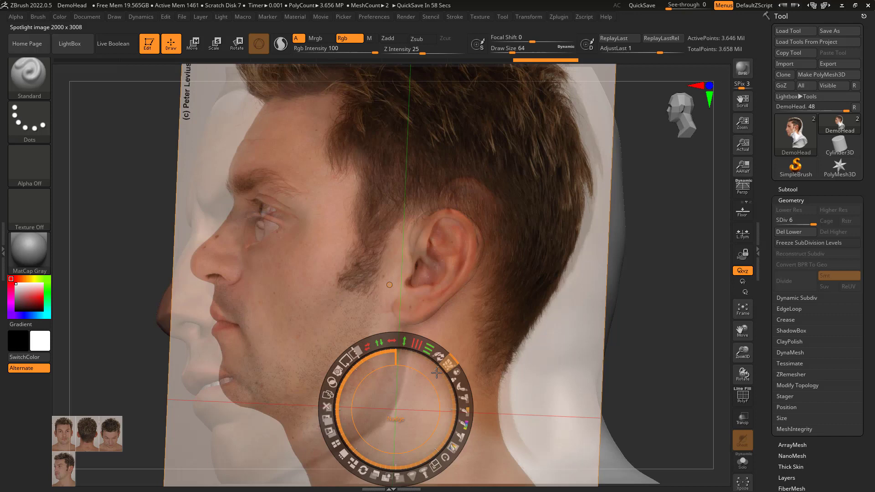
drag(437, 373, 354, 401)
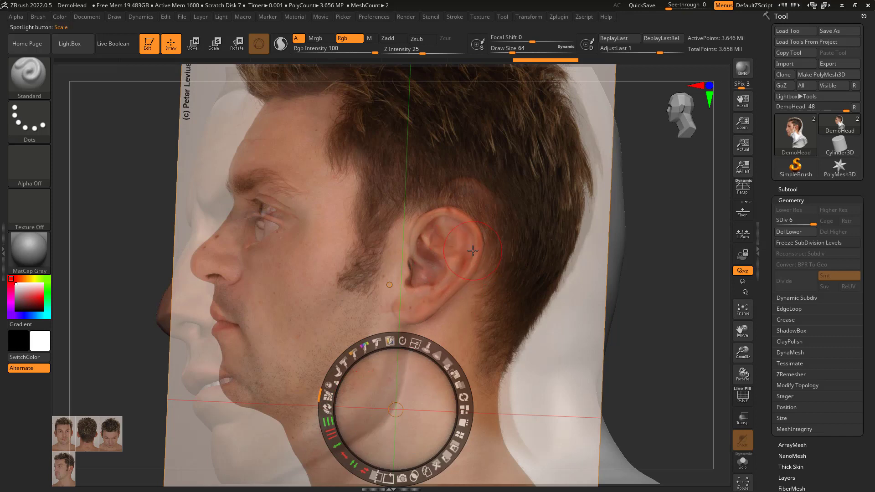
- Reduce the brush's Draw Size to about 35 and paint the photo's colour onto the ear and the hair above it
key(z)
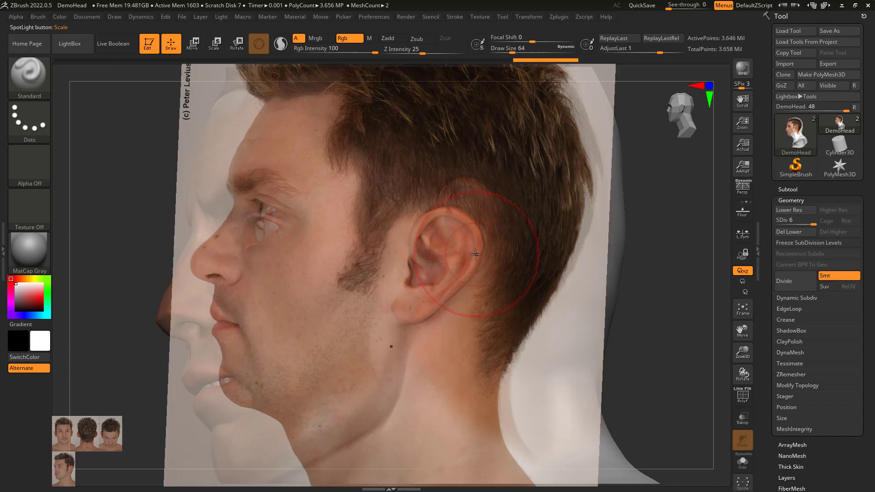
click(422, 49)
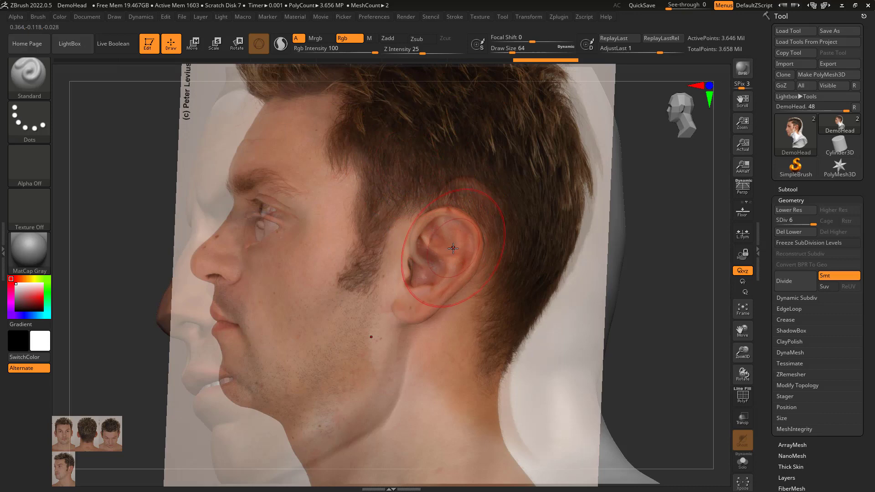
key(space)
drag(452, 250, 441, 250)
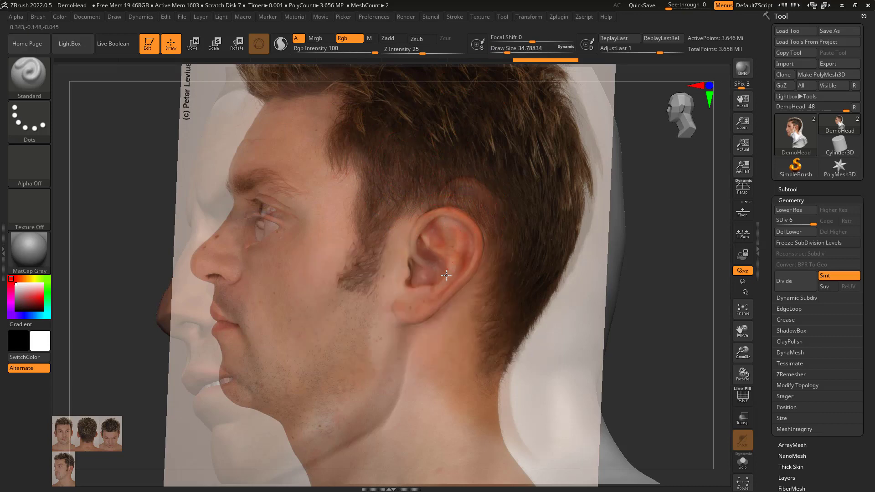
mouse_move(400, 314)
mouse_down()
mouse_move(449, 215)
mouse_move(502, 203)
mouse_up()
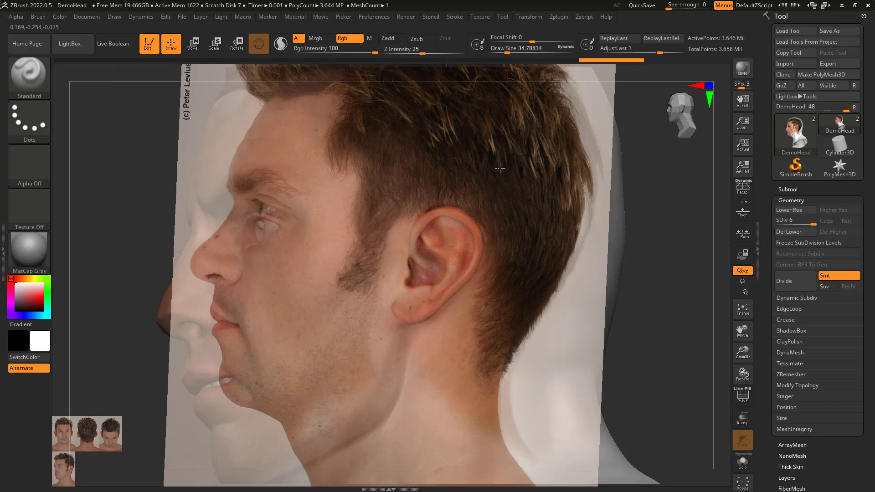
drag(500, 168, 506, 151)
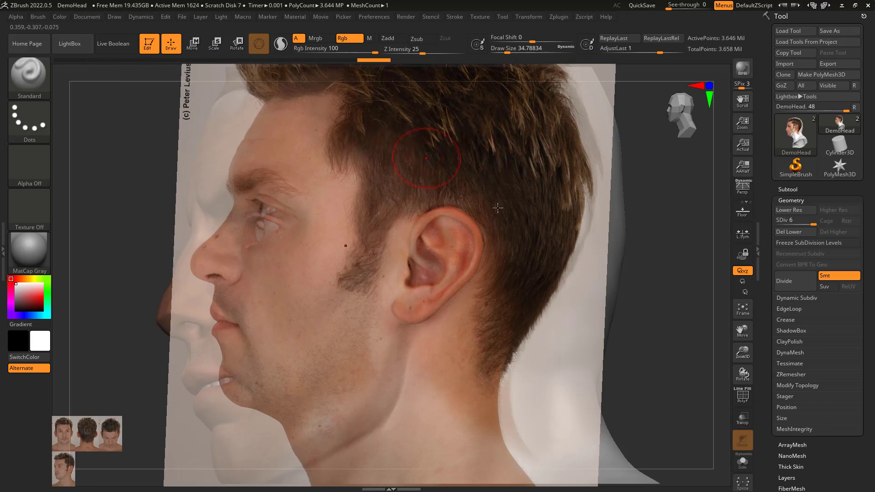
- Hide the photos and frame the whole head in side view to check the painted ear and hair
key(z)
key(shift+z)
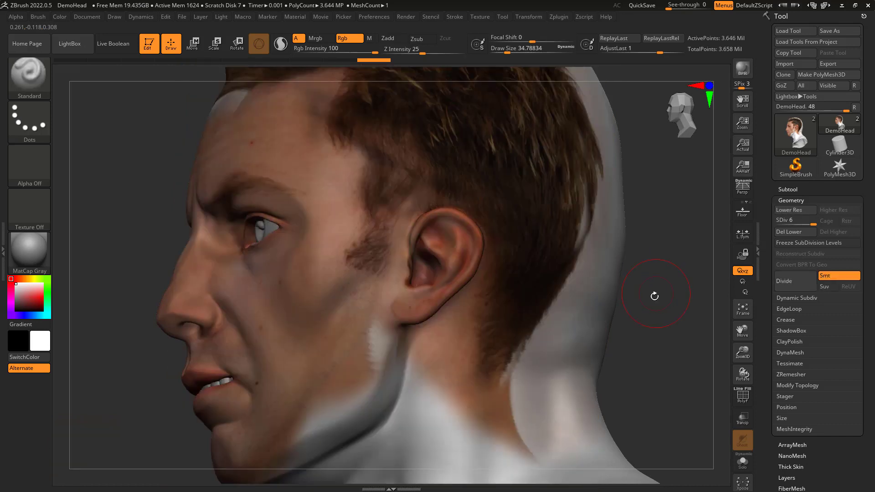
mouse_move(655, 296)
mouse_down()
mouse_move(674, 326)
mouse_move(639, 303)
mouse_move(637, 319)
mouse_move(625, 299)
mouse_move(600, 247)
mouse_move(618, 232)
mouse_move(555, 244)
mouse_move(548, 232)
mouse_up()
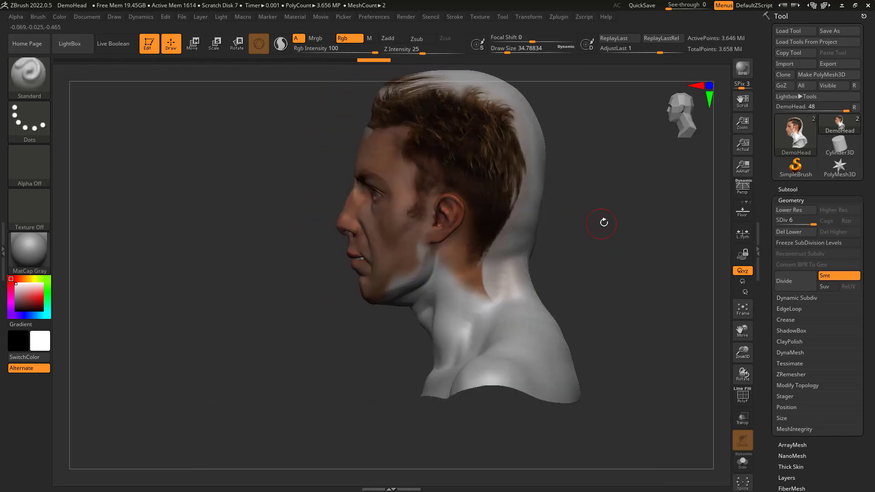
alt+drag(603, 223, 584, 294)
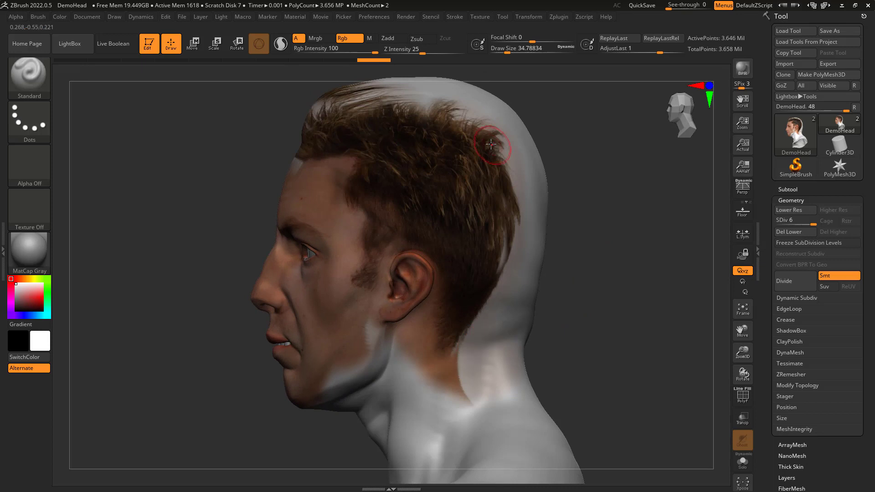
mouse_move(596, 330)
alt+mouse_down()
mouse_move(608, 330)
mouse_move(608, 321)
mouse_move(608, 345)
mouse_move(599, 316)
alt+mouse_up()
- Show the photos again and shrink, rotate and reposition the profile photo so its hair covers the back of the model's head
key(shift+z)
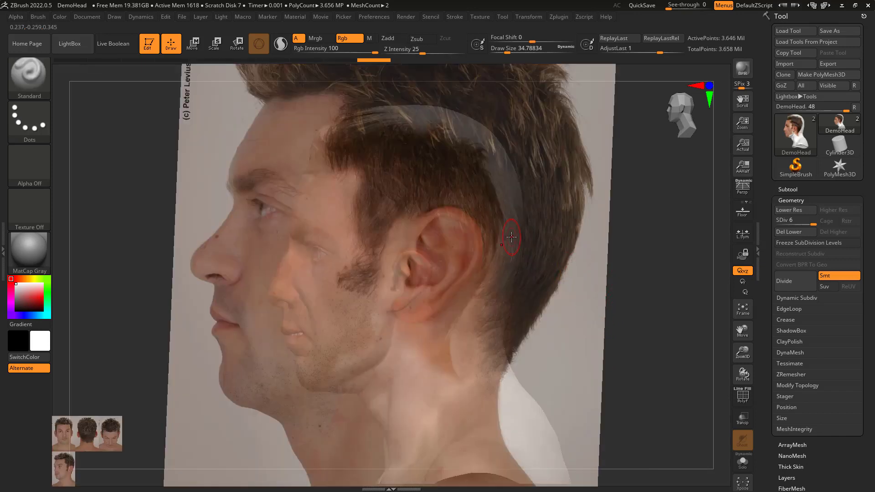
key(z)
drag(419, 343, 450, 369)
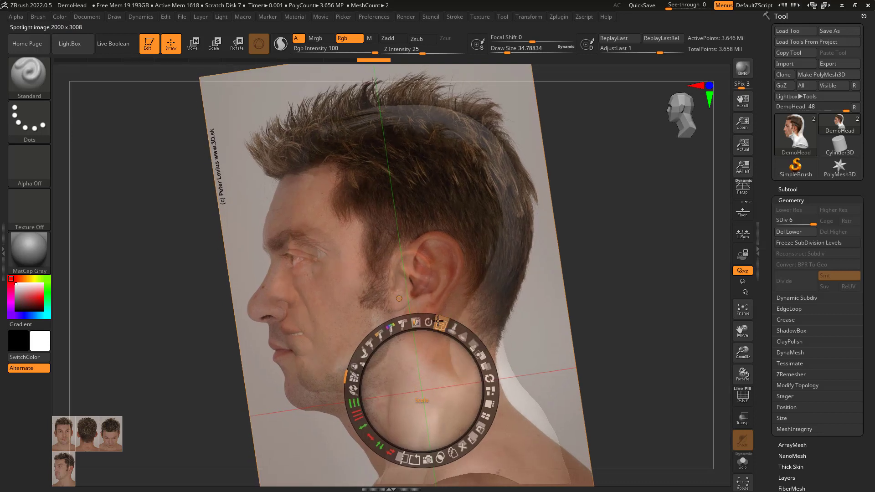
drag(438, 321, 428, 317)
mouse_move(439, 375)
mouse_down()
mouse_move(456, 357)
mouse_move(440, 363)
mouse_up()
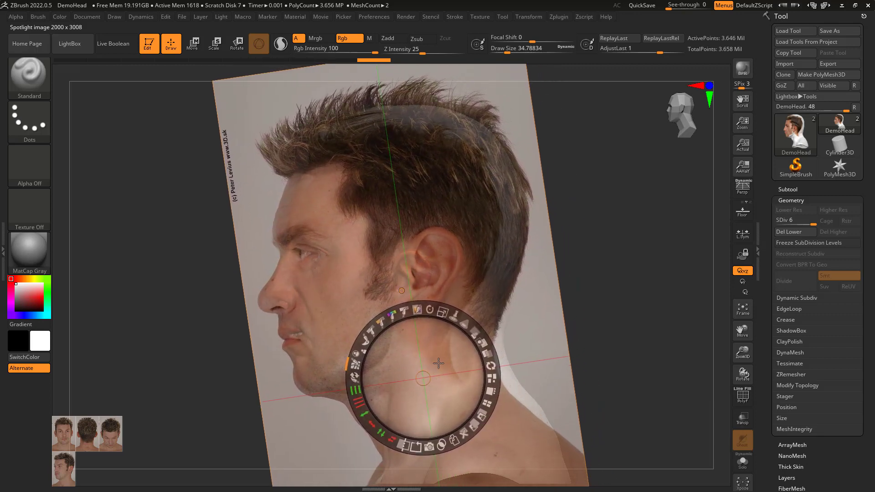
drag(432, 309, 428, 307)
drag(445, 368, 449, 368)
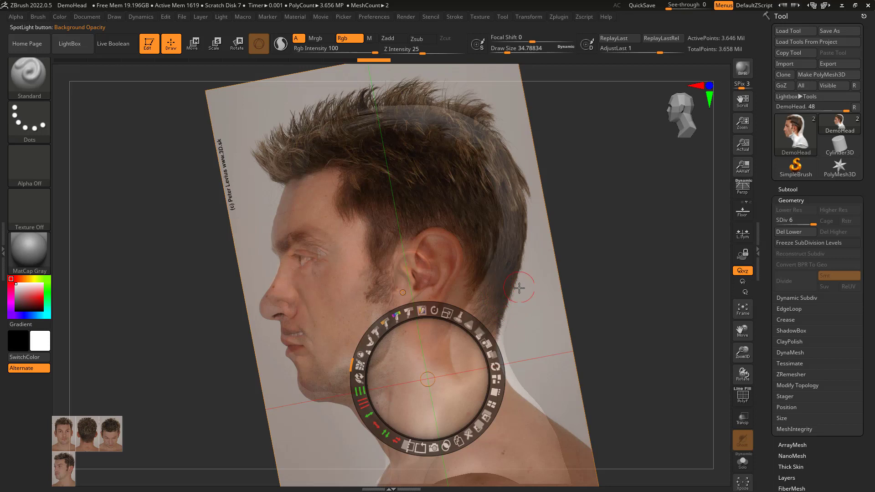
- Paint the profile photo's colour onto the back and top hair and the nape of the neck
key(z)
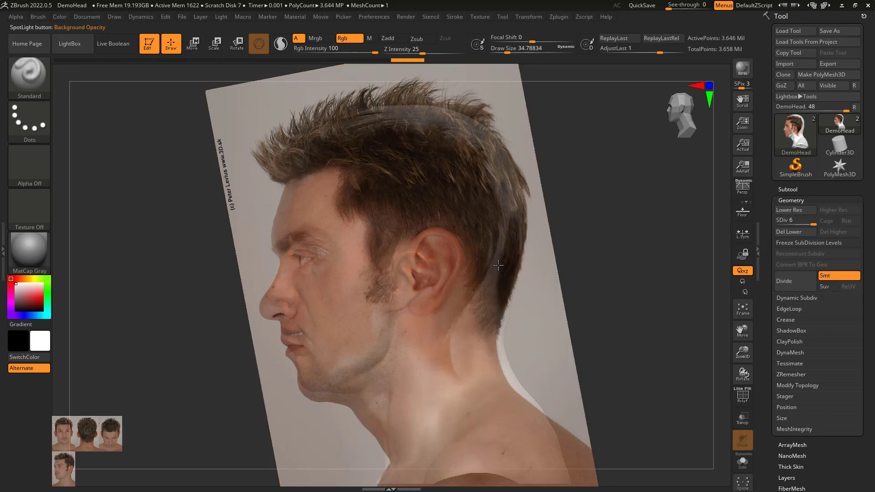
mouse_move(498, 265)
mouse_down()
mouse_move(492, 260)
mouse_move(485, 294)
mouse_move(475, 297)
mouse_move(485, 351)
mouse_move(461, 349)
mouse_move(444, 360)
mouse_move(474, 369)
mouse_up()
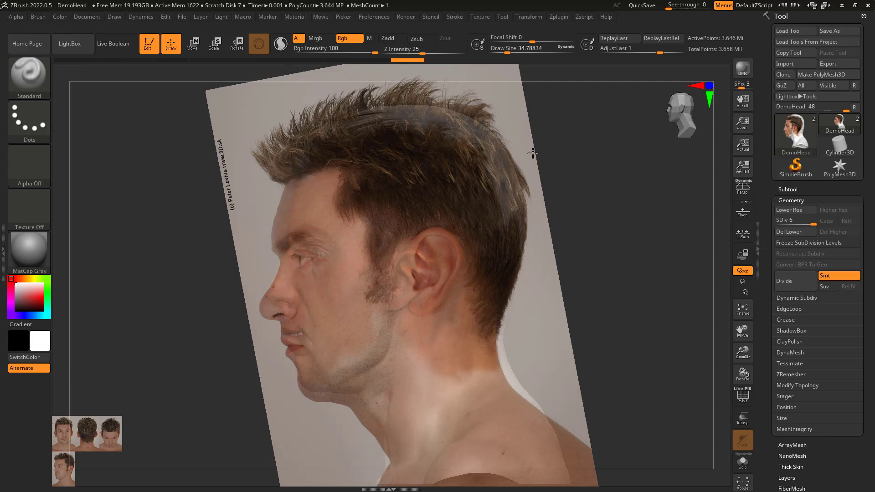
mouse_move(533, 153)
mouse_down()
mouse_move(518, 201)
mouse_move(475, 193)
mouse_move(412, 102)
mouse_move(356, 116)
mouse_move(447, 127)
mouse_up()
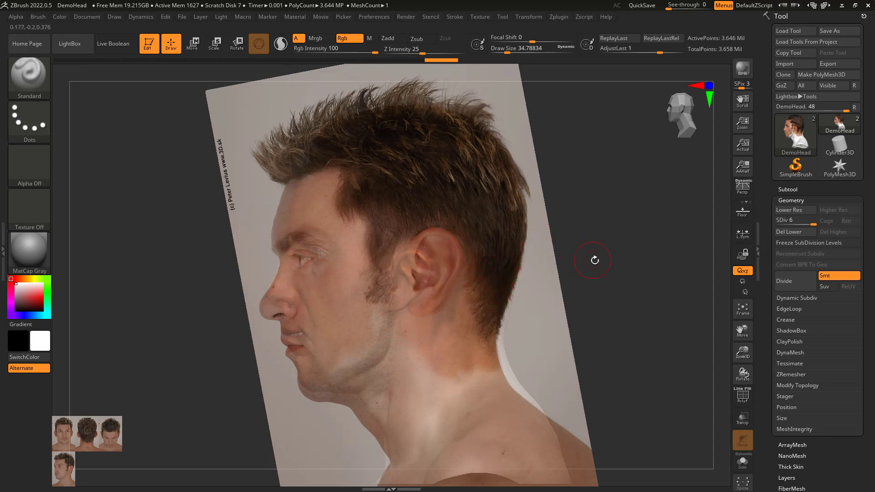
- Hide the photos, inspect the painted hair from several angles and turn the head to the front view
key(z)
key(shift+z)
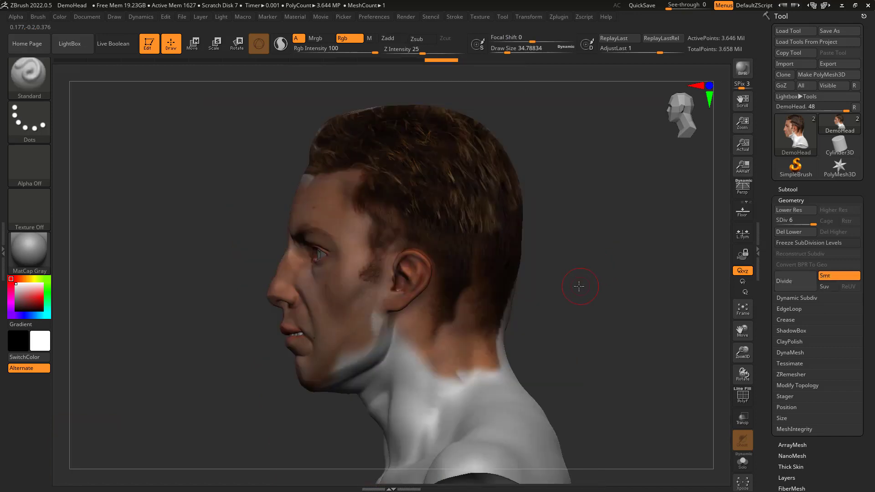
drag(579, 286, 561, 289)
drag(265, 346, 347, 328)
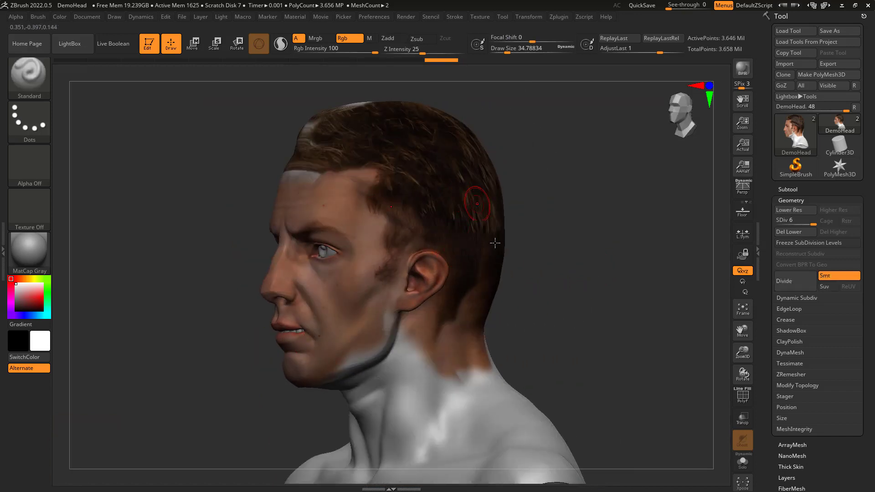
drag(581, 287, 600, 283)
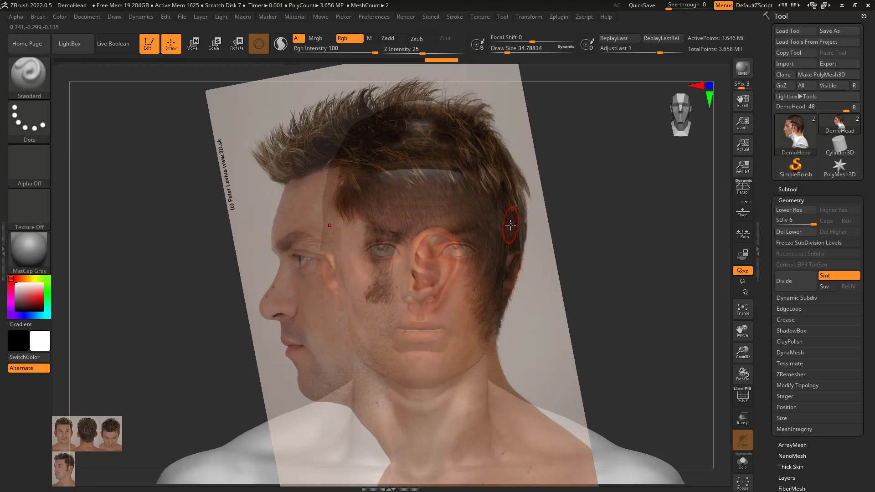
- Tile the reference photos in Spotlight, then enlarge and position the front photo over the model so its hairline matches the head
key(shift+z)
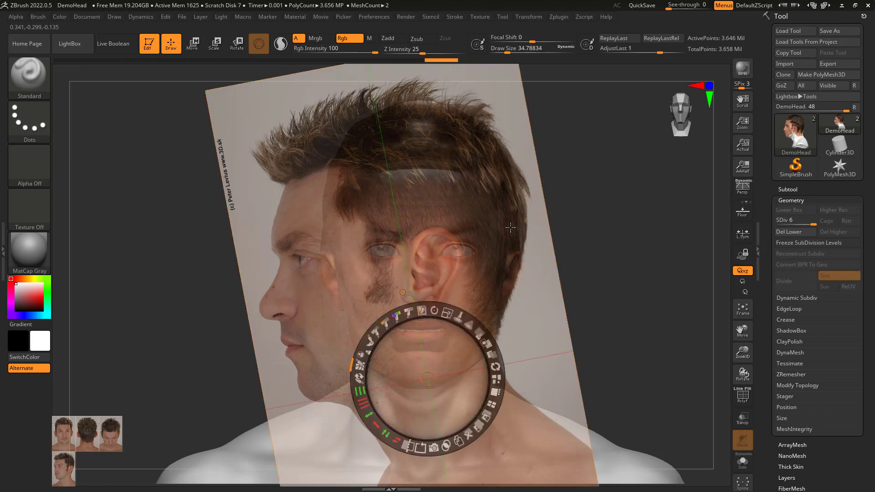
click(489, 405)
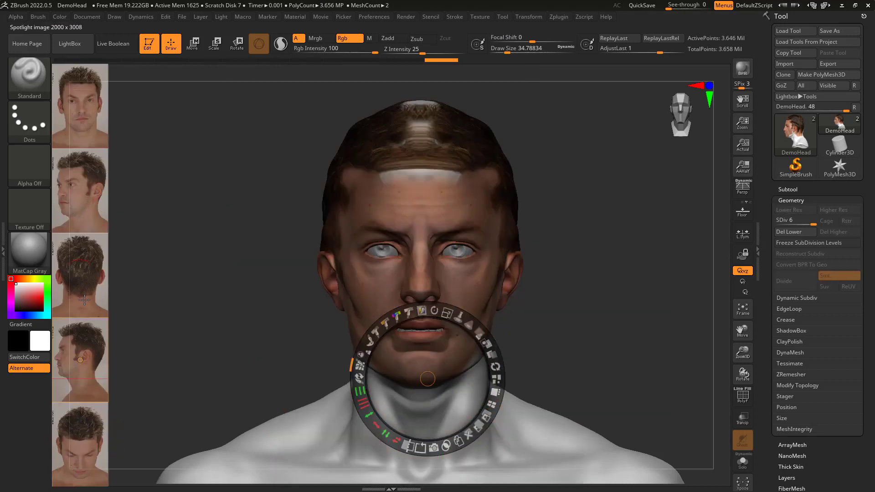
click(86, 108)
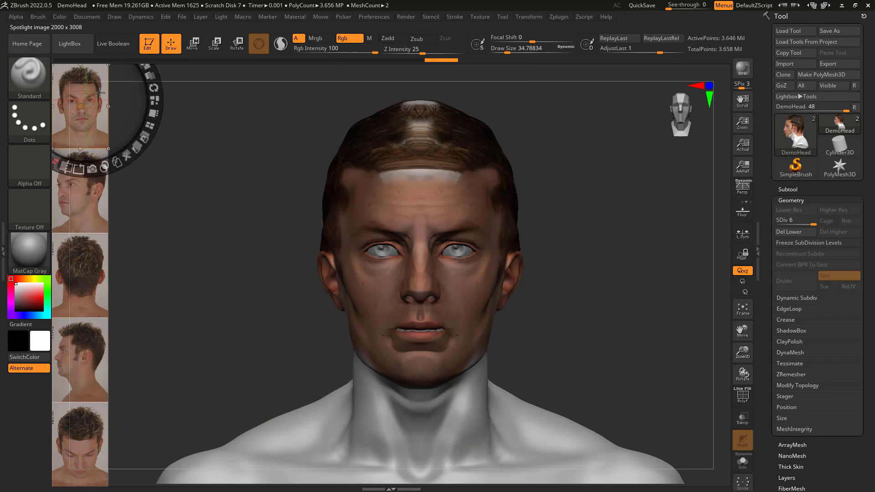
drag(100, 92, 452, 247)
drag(459, 186, 432, 475)
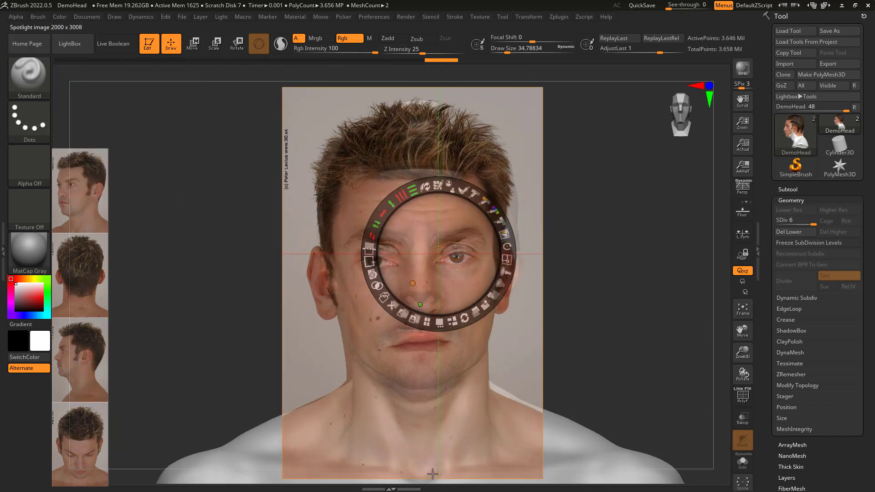
drag(466, 221, 467, 203)
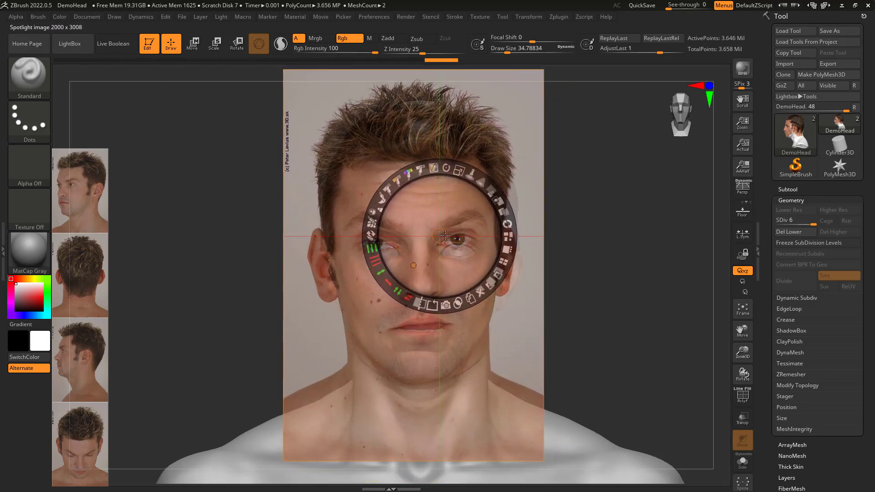
drag(442, 235, 524, 440)
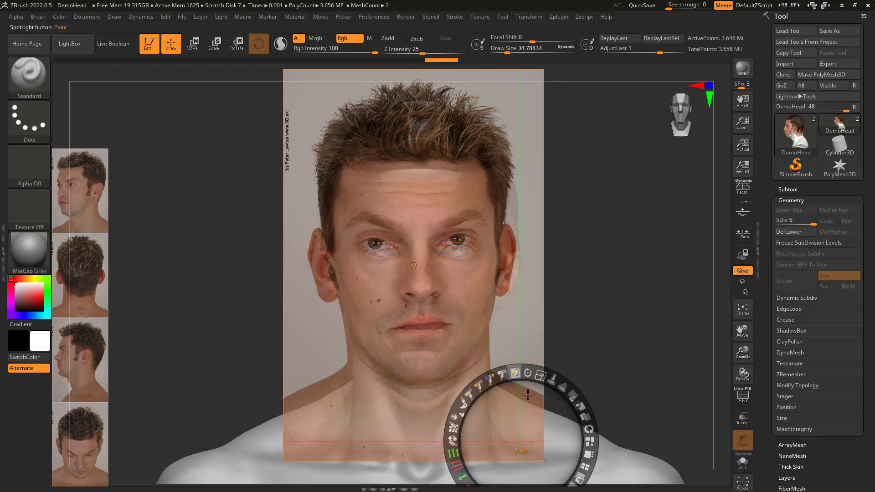
mouse_move(537, 410)
mouse_down()
mouse_move(545, 404)
mouse_move(543, 413)
mouse_move(497, 399)
mouse_move(544, 425)
mouse_up()
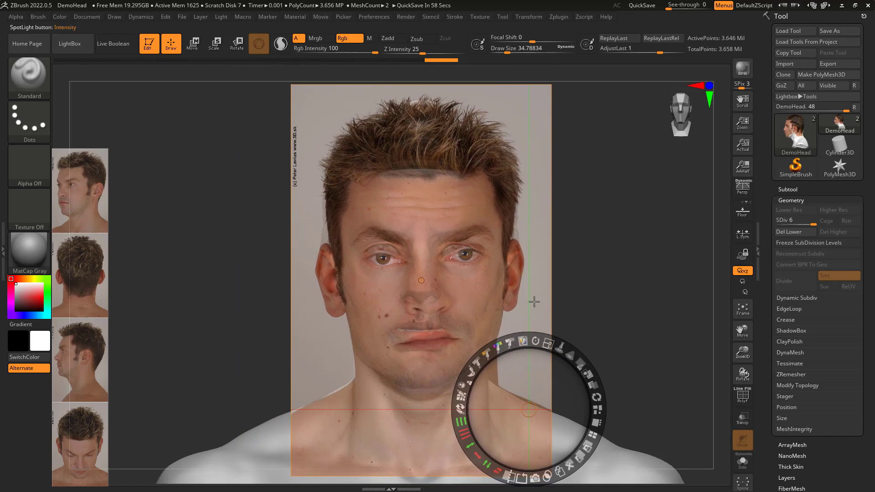
- Paint the front photo's hair colour along the hairline and over the front of the scalp
key(z)
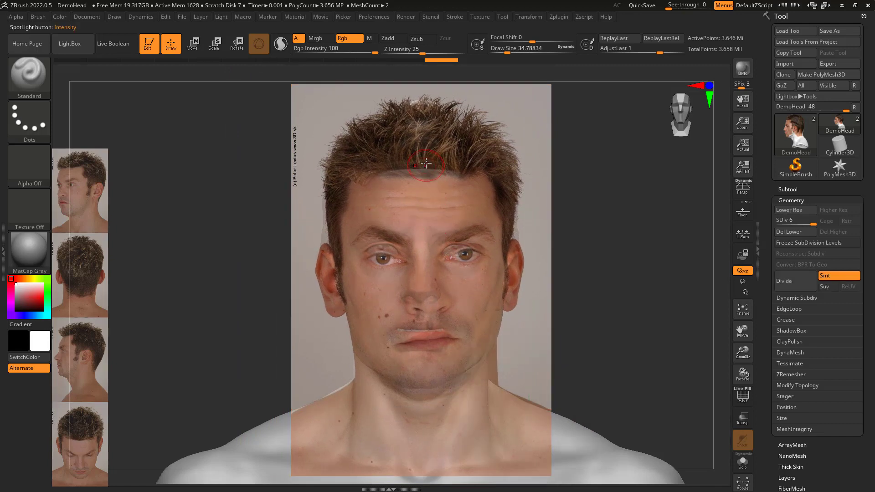
mouse_move(418, 165)
mouse_down()
mouse_move(445, 160)
mouse_move(457, 173)
mouse_up()
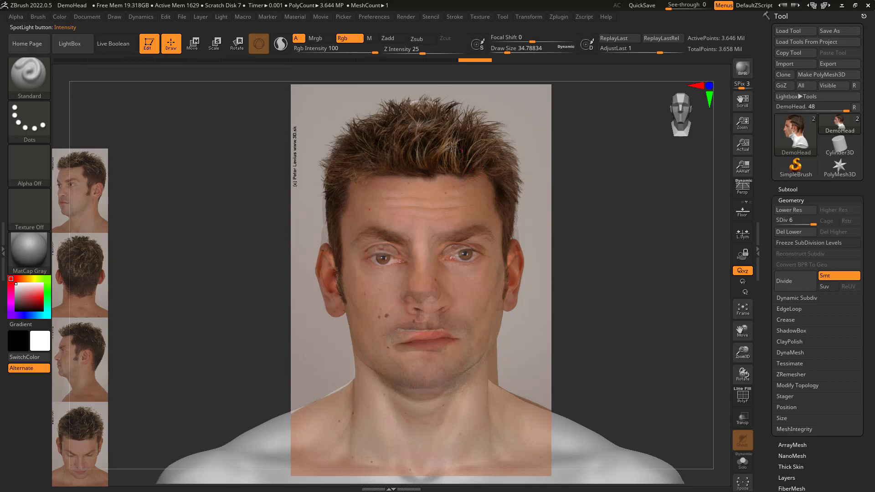
drag(394, 149, 409, 170)
drag(403, 137, 422, 137)
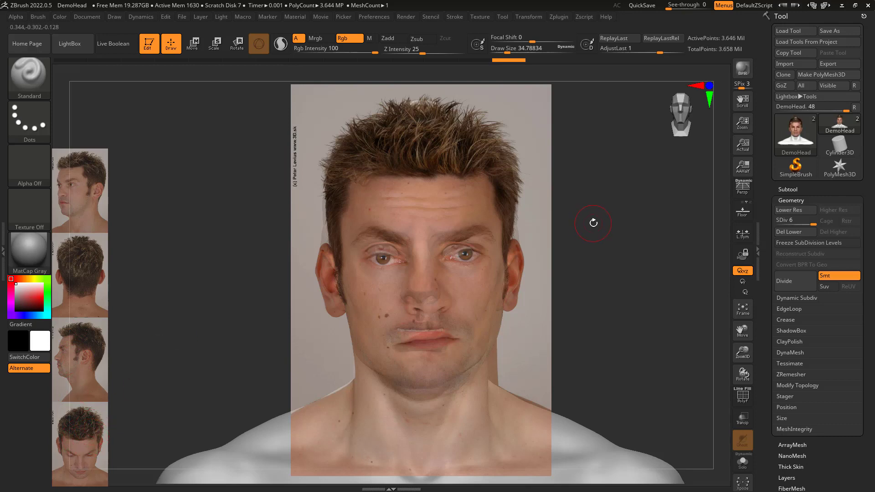
- Hide the photos and tilt the head forward to check for unpainted areas on top of the scalp
key(z)
key(shift+z)
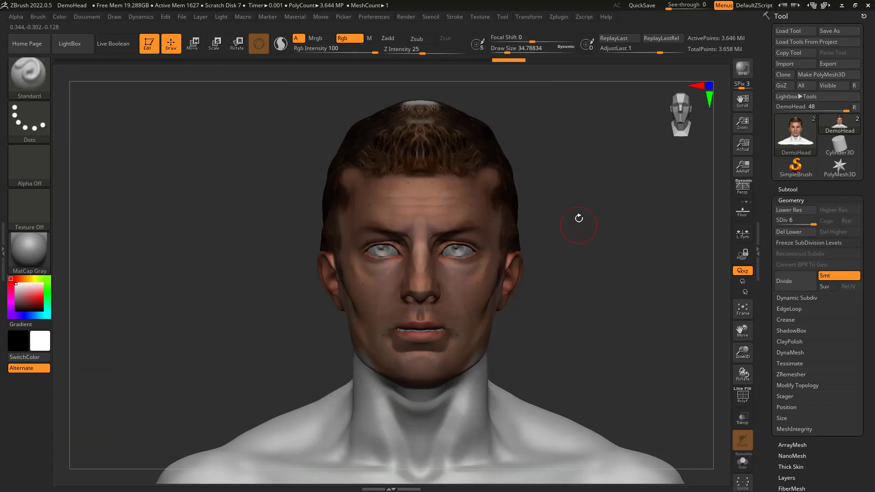
drag(578, 212, 553, 358)
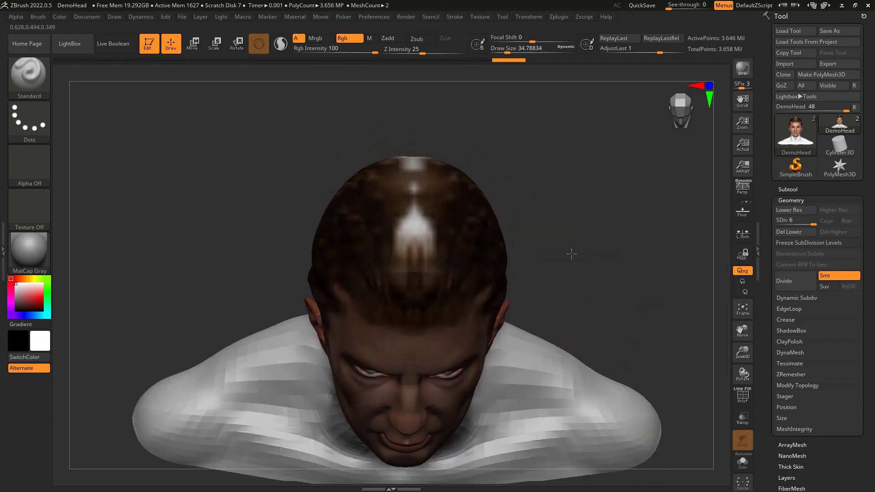
drag(569, 251, 408, 301)
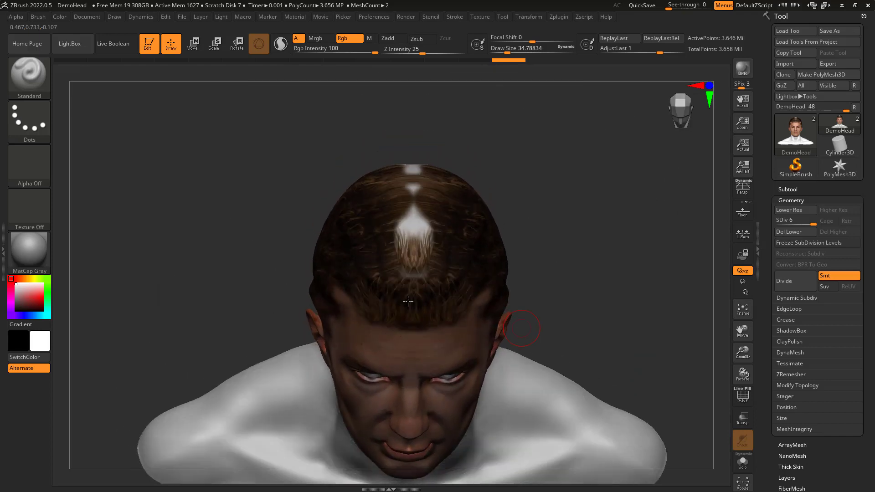
- Change the material to SkinShade4 and set the view onto the top of the head
click(25, 251)
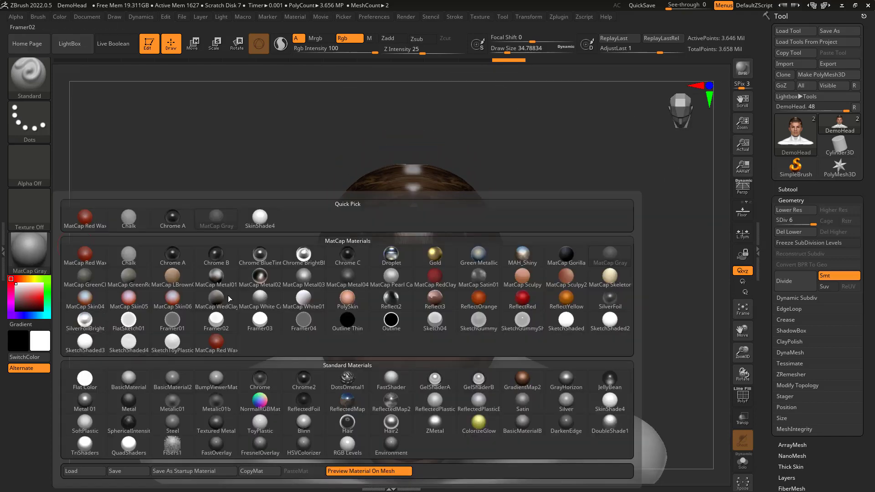
click(258, 218)
drag(566, 219, 522, 361)
drag(561, 201, 558, 209)
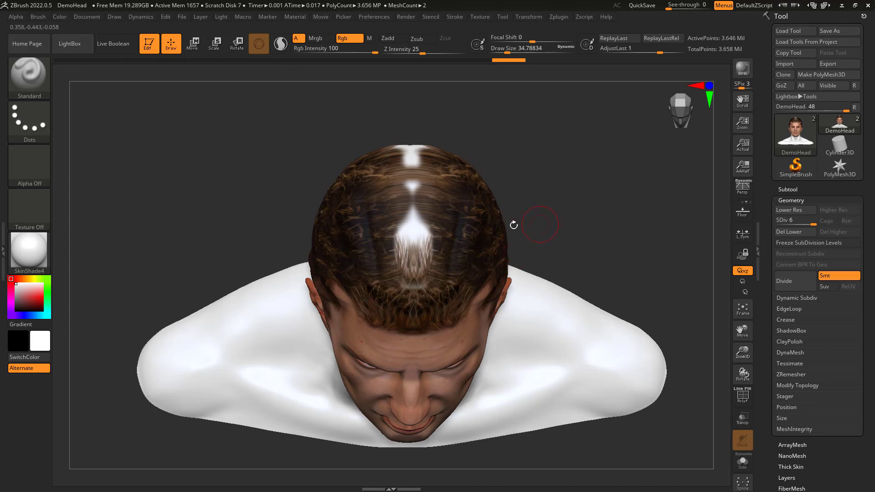
- Show the reference photos again and arrange them as uniform tiles in Spotlight
key(shift+z)
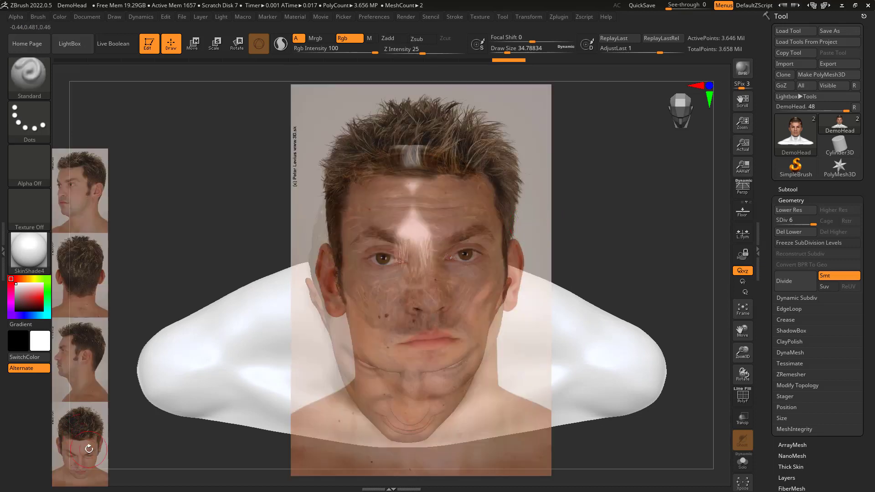
drag(89, 449, 89, 444)
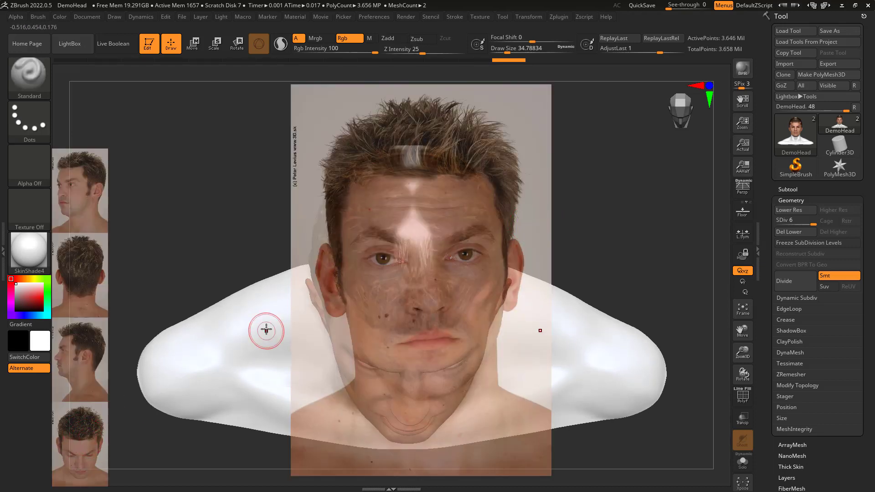
key(z)
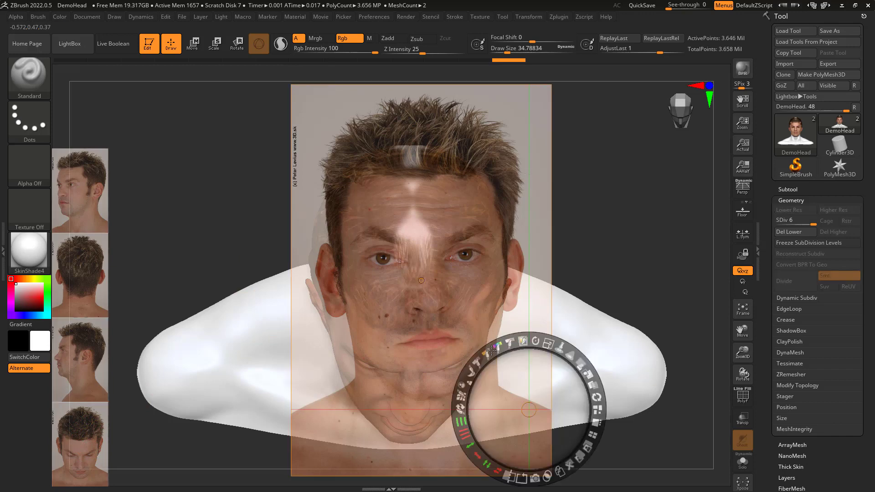
click(593, 435)
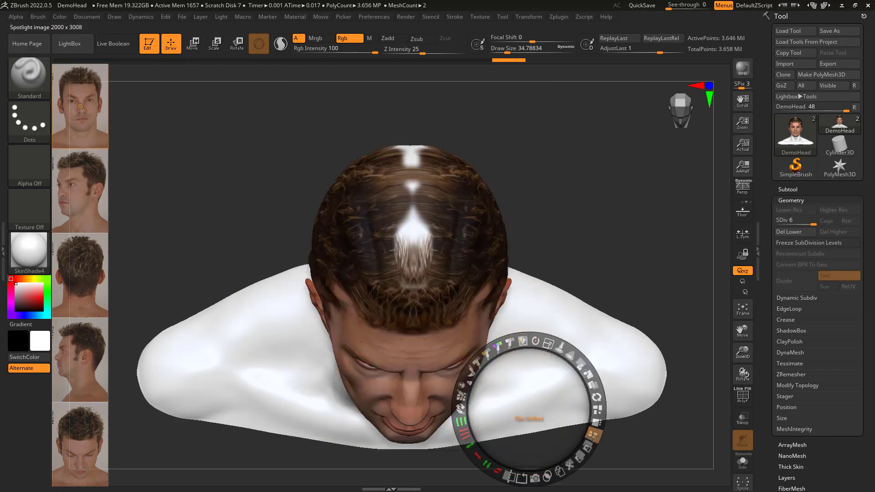
- Enlarge and position the bowed-head photo over the tilted model so its hair covers the unpainted scalp, and leave Spotlight editing
click(81, 446)
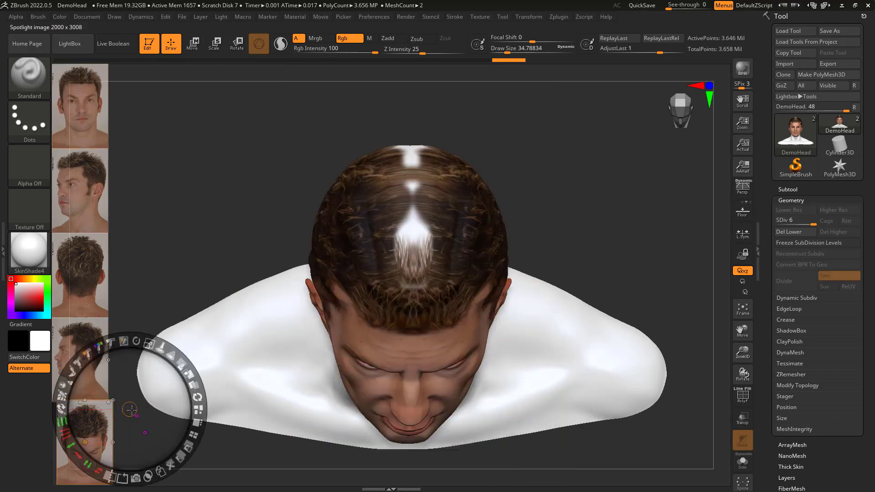
drag(86, 446, 418, 271)
drag(444, 199, 617, 462)
drag(434, 257, 434, 351)
drag(432, 300, 565, 220)
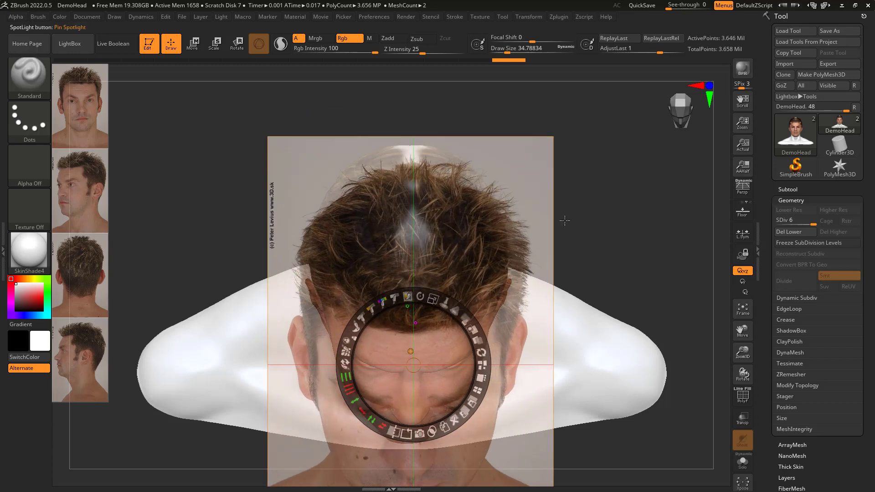
click(612, 237)
key(z)
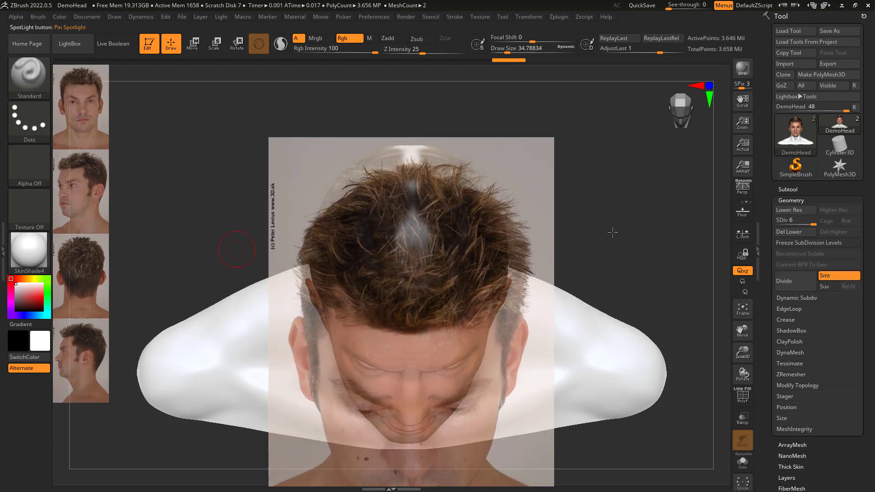
- Tilt the head to match the bowed-head photo and project the photo's hair onto the bare top of the scalp
drag(623, 232, 622, 275)
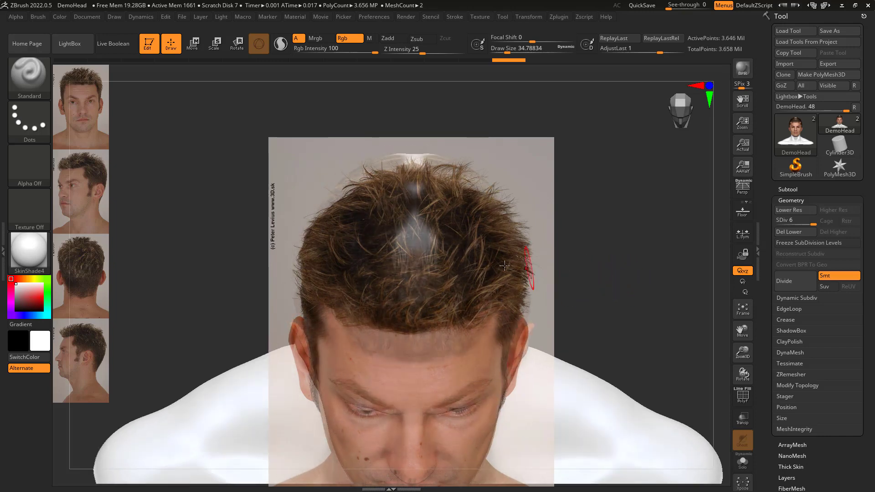
key(z)
key(z)
mouse_move(406, 289)
mouse_down()
mouse_move(427, 294)
mouse_move(402, 244)
mouse_move(402, 221)
mouse_up()
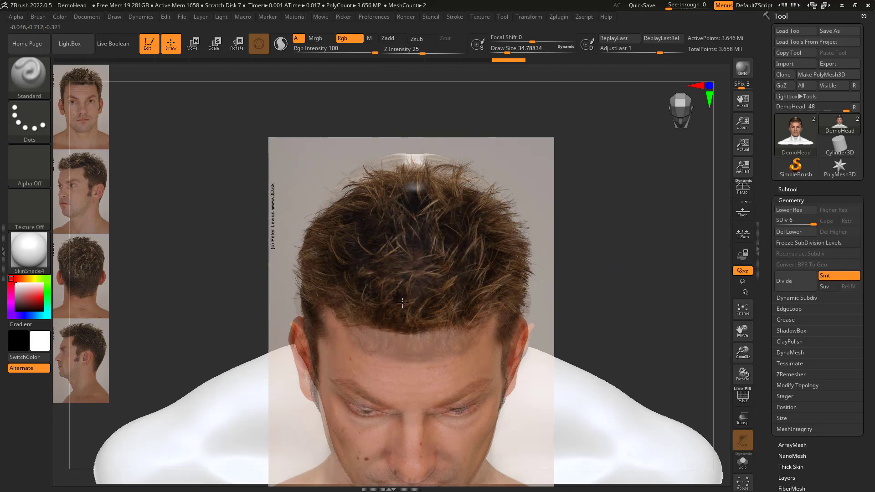
drag(387, 312, 462, 276)
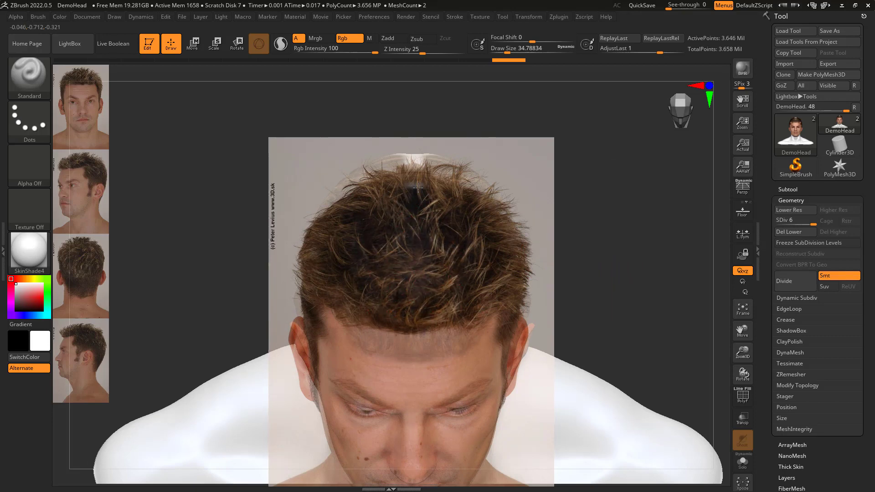
key(shift)
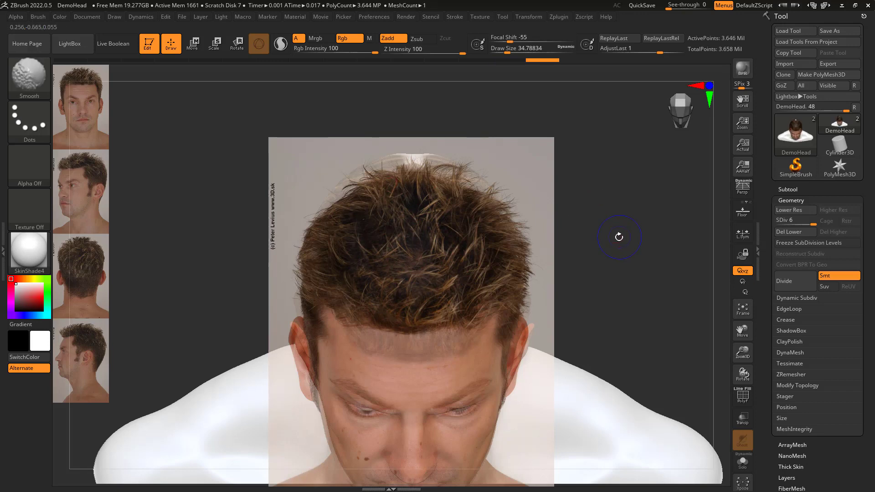
- Hide the reference photos and inspect the projected hair and face from the front and the side
key(shift+z)
mouse_move(618, 287)
mouse_down()
mouse_move(620, 262)
mouse_move(617, 281)
mouse_up()
alt+drag(603, 350, 621, 250)
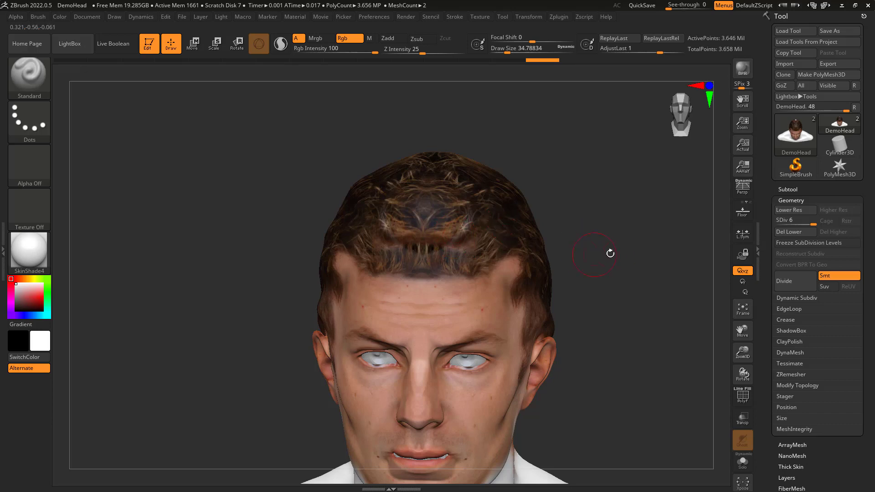
drag(653, 320, 567, 367)
alt+drag(218, 354, 211, 319)
drag(570, 271, 151, 325)
drag(189, 278, 252, 316)
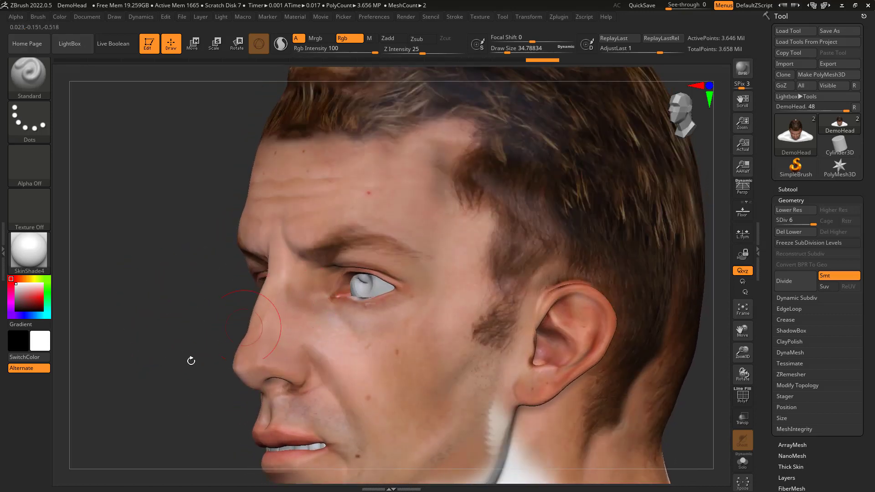
- Sample the skin colour from the cheek and paint it over the white areas along the jaw and upper neck
alt+drag(189, 362, 132, 209)
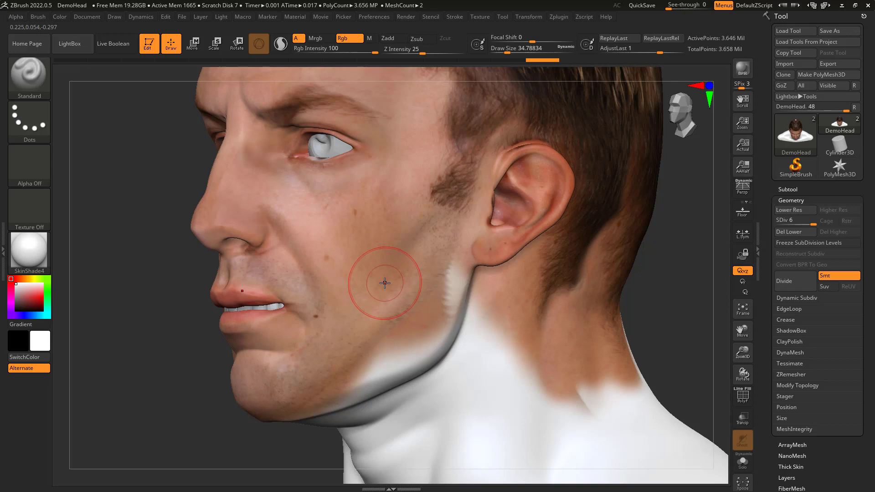
key(c)
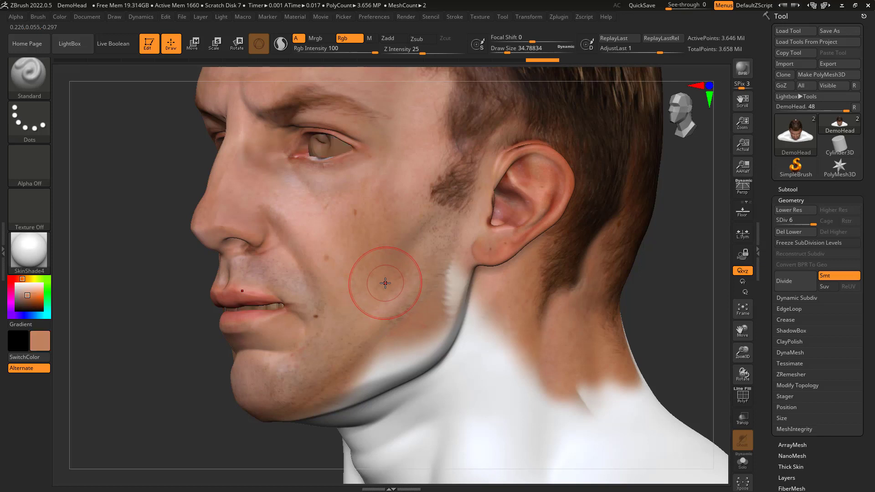
mouse_move(383, 287)
mouse_down()
mouse_move(454, 274)
mouse_move(441, 330)
mouse_move(408, 367)
mouse_move(365, 387)
mouse_move(465, 346)
mouse_move(470, 312)
mouse_move(456, 402)
mouse_move(472, 299)
mouse_move(387, 428)
mouse_move(333, 419)
mouse_up()
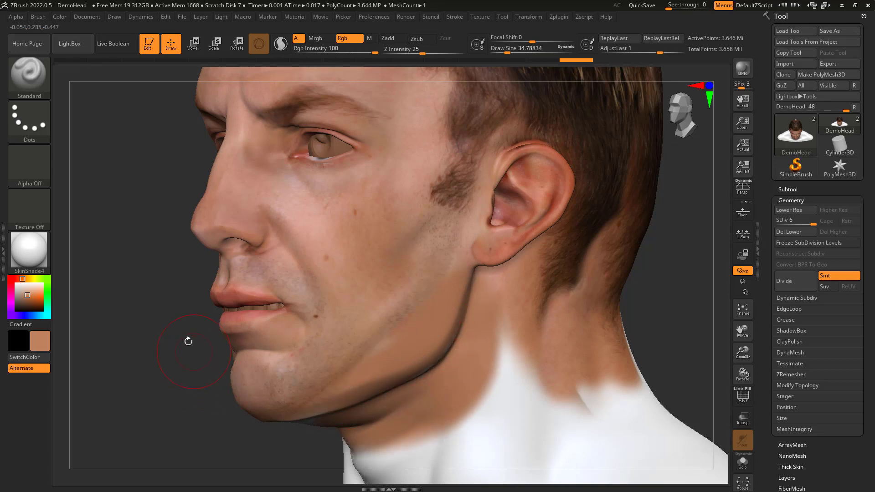
- Turn the head to a front three-quarter view and hide the eyes subtool to expose the sockets
drag(188, 340, 501, 283)
drag(596, 274, 549, 234)
click(795, 190)
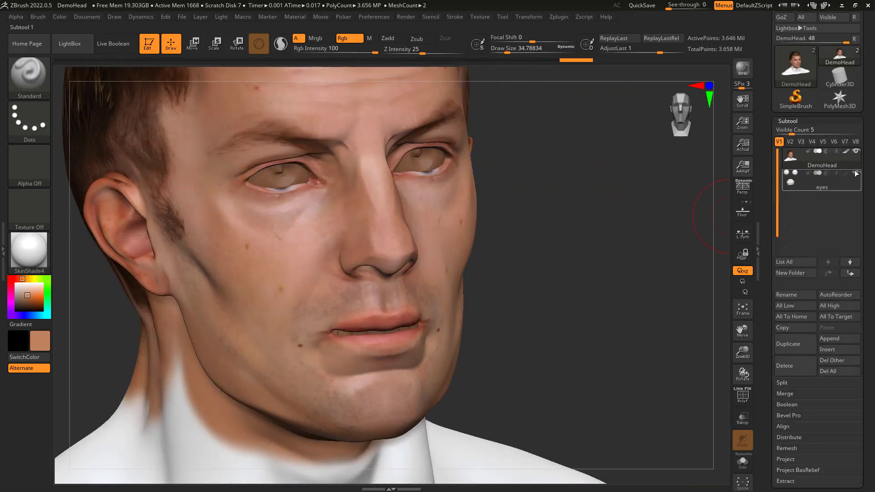
click(856, 174)
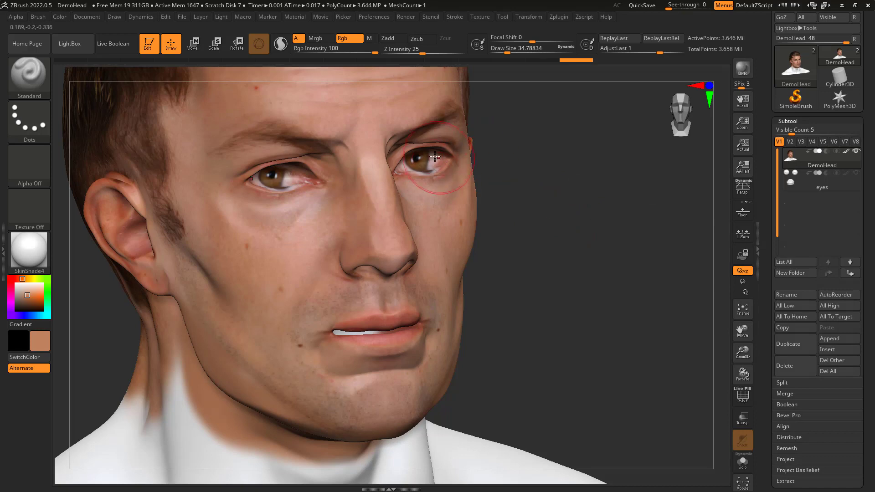
- Paint over the projected eye image inside the sockets with sampled pink skin colour at draw size 5.75148, and show the eyes subtool again
mouse_move(577, 211)
mouse_down()
mouse_move(647, 374)
mouse_move(635, 219)
mouse_up()
key(space)
drag(462, 236, 446, 237)
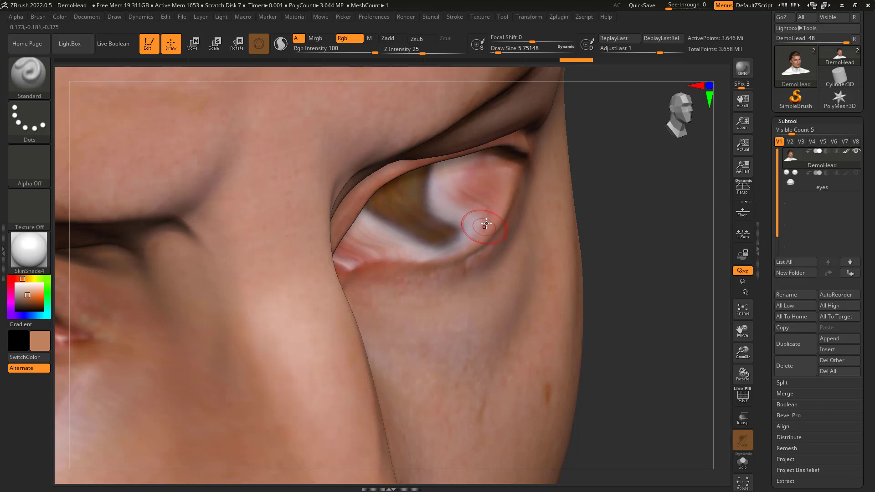
key(c)
mouse_move(494, 212)
mouse_down()
mouse_move(438, 245)
mouse_move(371, 247)
mouse_move(365, 259)
mouse_up()
mouse_move(675, 225)
mouse_down()
mouse_move(658, 221)
mouse_move(639, 172)
mouse_up()
drag(343, 132, 445, 126)
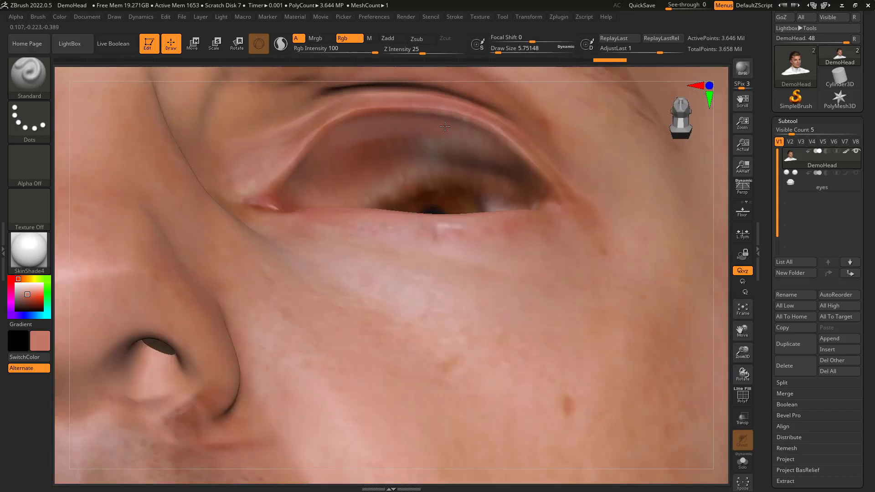
mouse_move(514, 156)
mouse_down()
mouse_move(364, 145)
mouse_move(324, 157)
mouse_up()
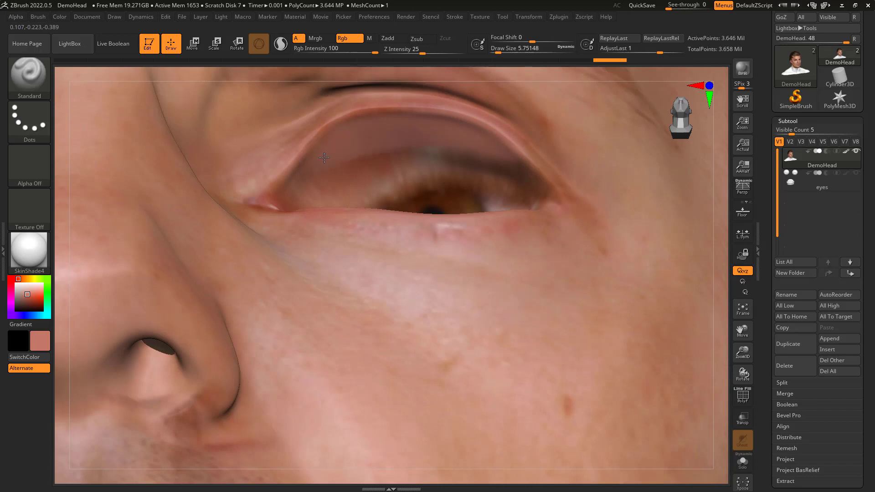
click(857, 173)
drag(727, 156, 223, 295)
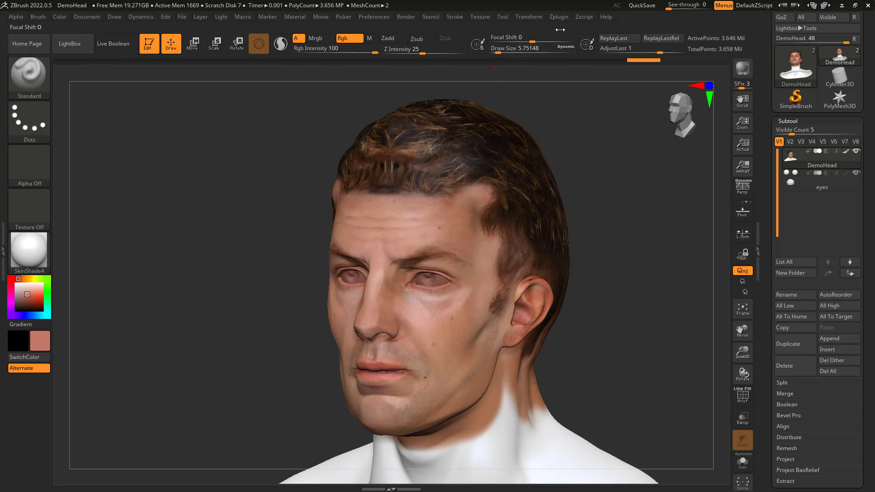
click(552, 16)
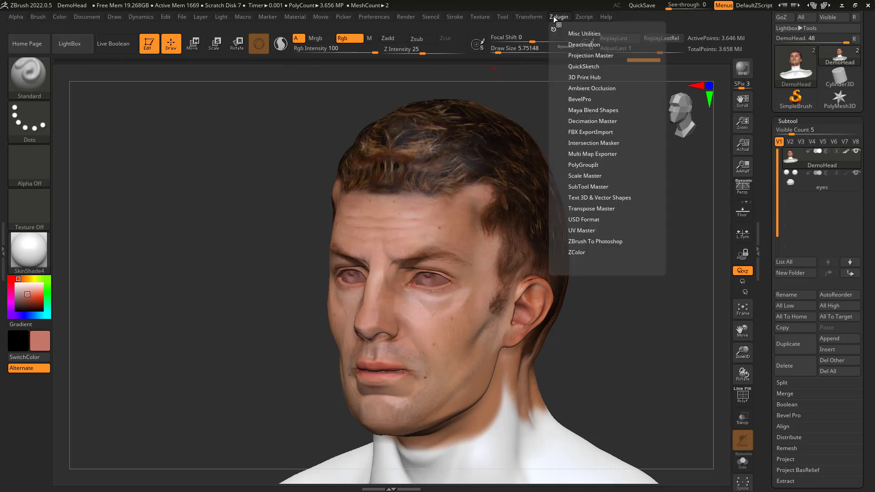
click(529, 18)
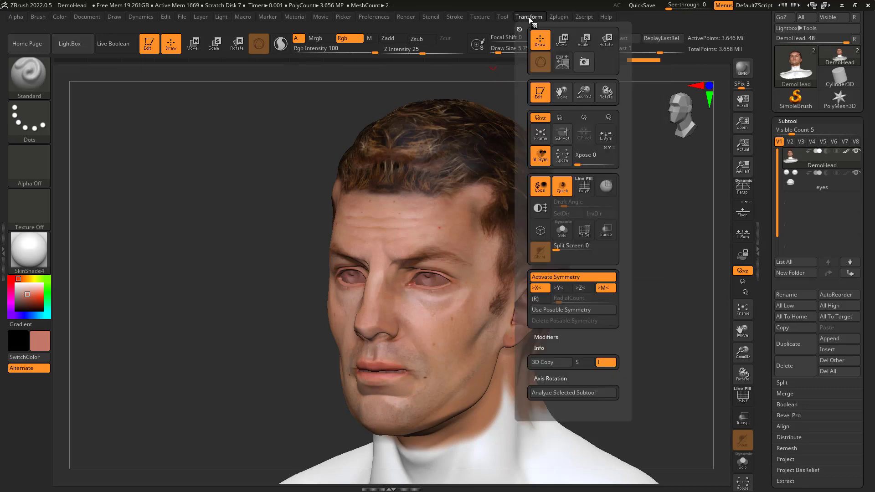
click(482, 17)
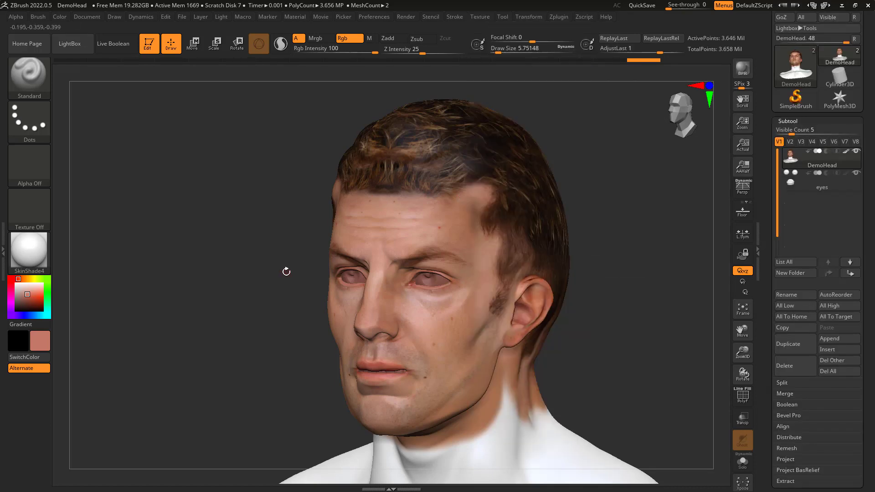
- Bring back the reference photos in Spotlight and tile all five of them evenly beside the model
key(shift+z)
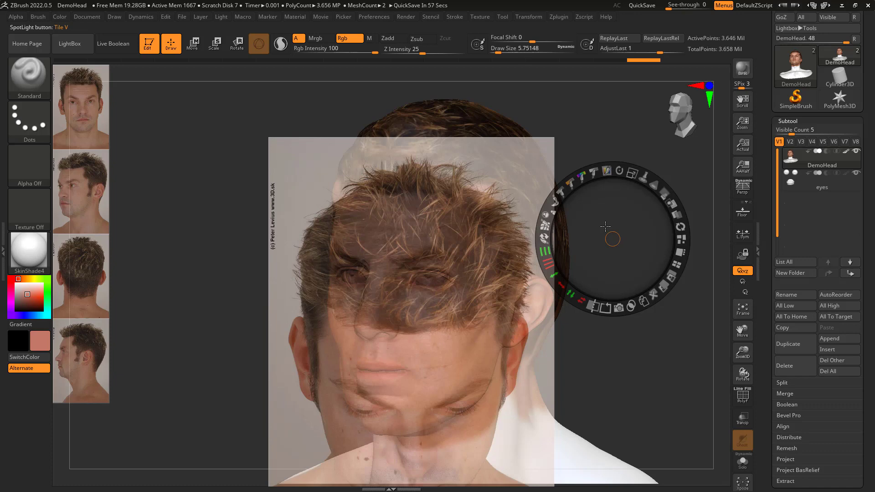
click(677, 265)
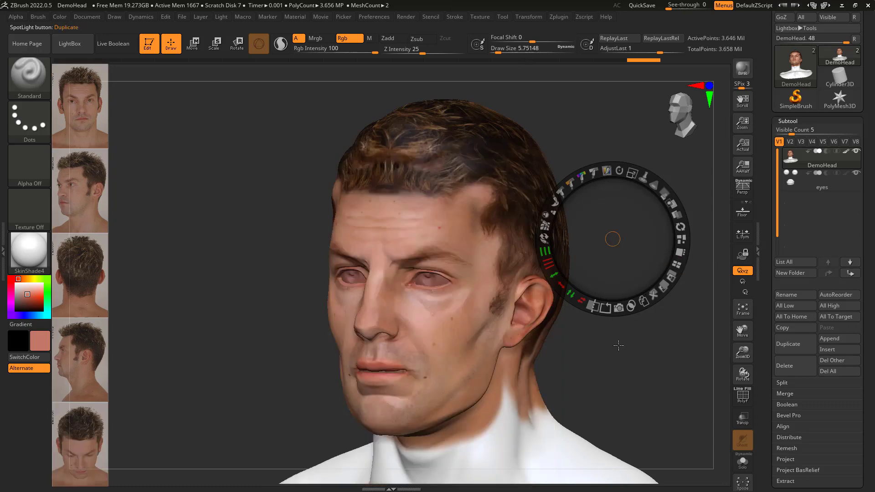